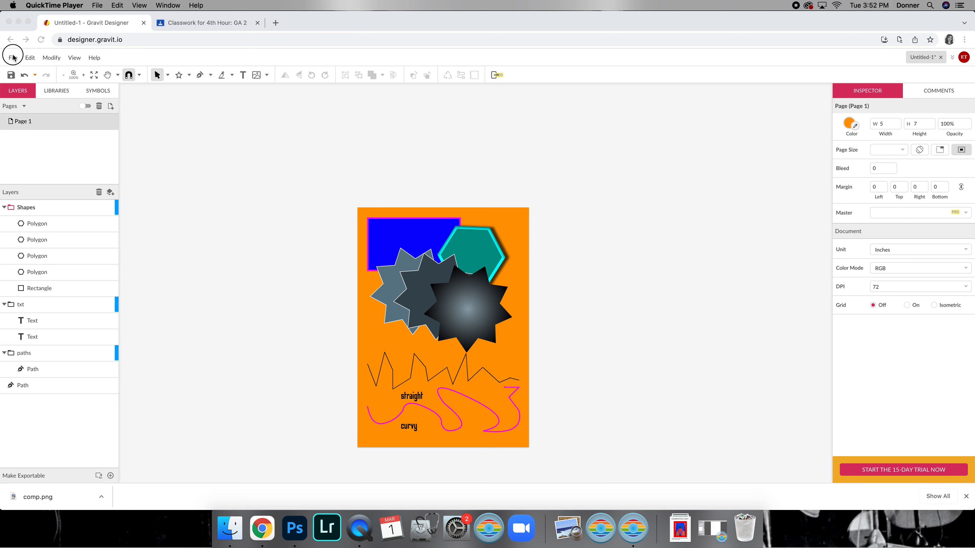
- Create a new blank design measuring 5 × 7 inches
{"action": "left_click", "coordinate": [13, 58]}
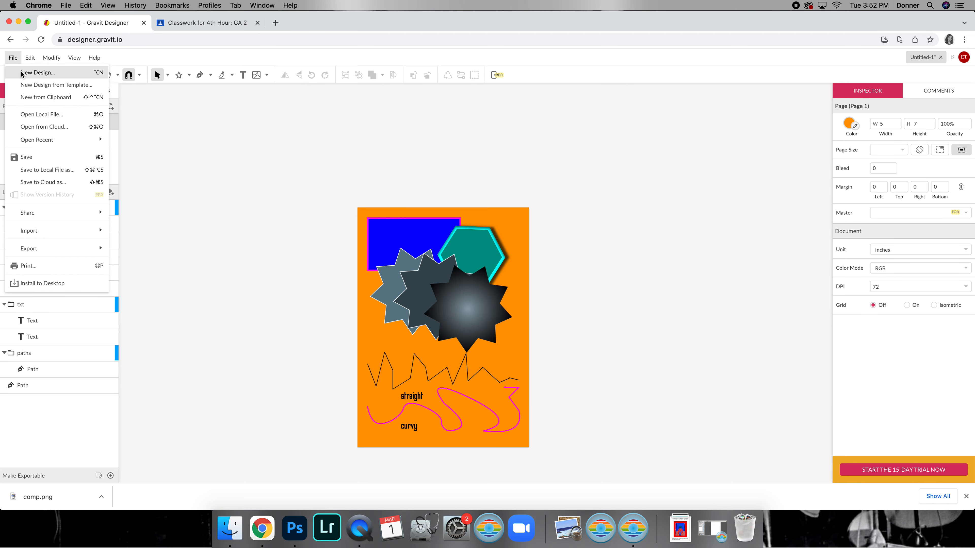
{"action": "left_click", "coordinate": [34, 72]}
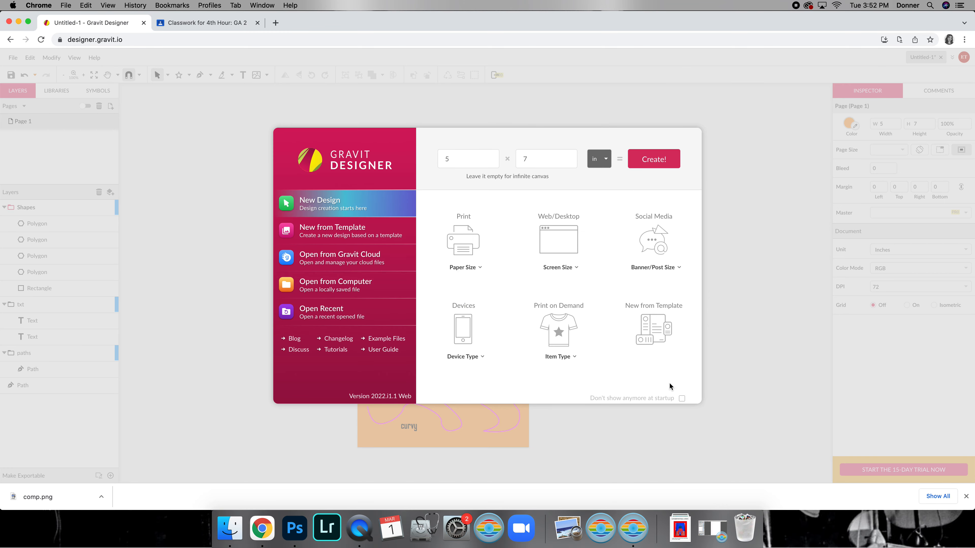
{"action": "left_click", "coordinate": [597, 162]}
{"action": "left_click", "coordinate": [597, 160]}
{"action": "double_click", "coordinate": [465, 161]}
{"action": "left_click", "coordinate": [670, 159]}
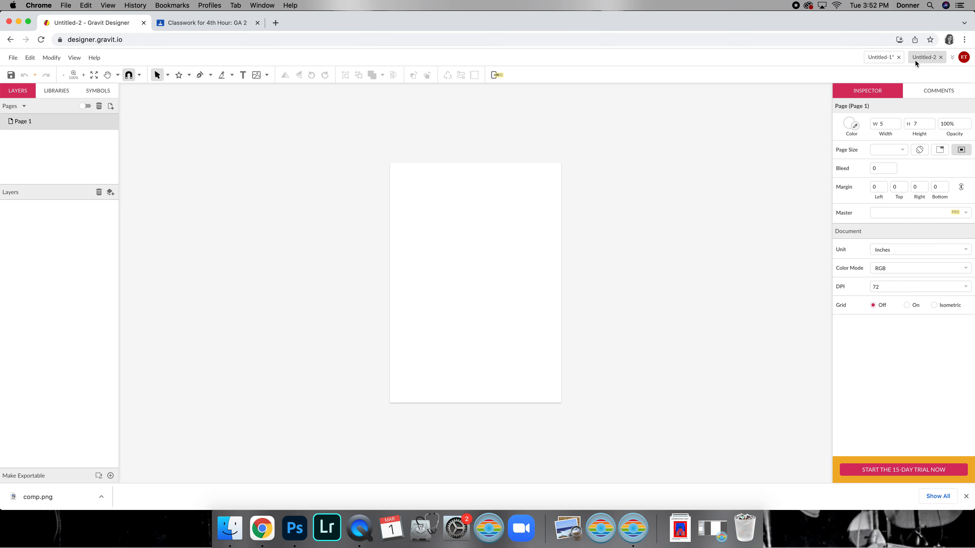
- Compare the finished composition in Untitled-1 with the blank Untitled-2 document, ending on Untitled-2
{"action": "left_click", "coordinate": [883, 57]}
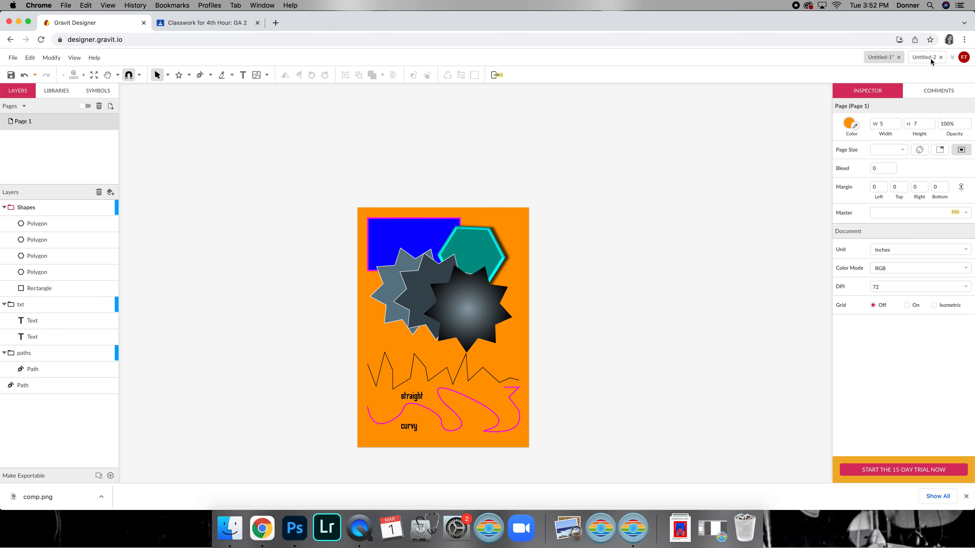
{"action": "left_click", "coordinate": [930, 57]}
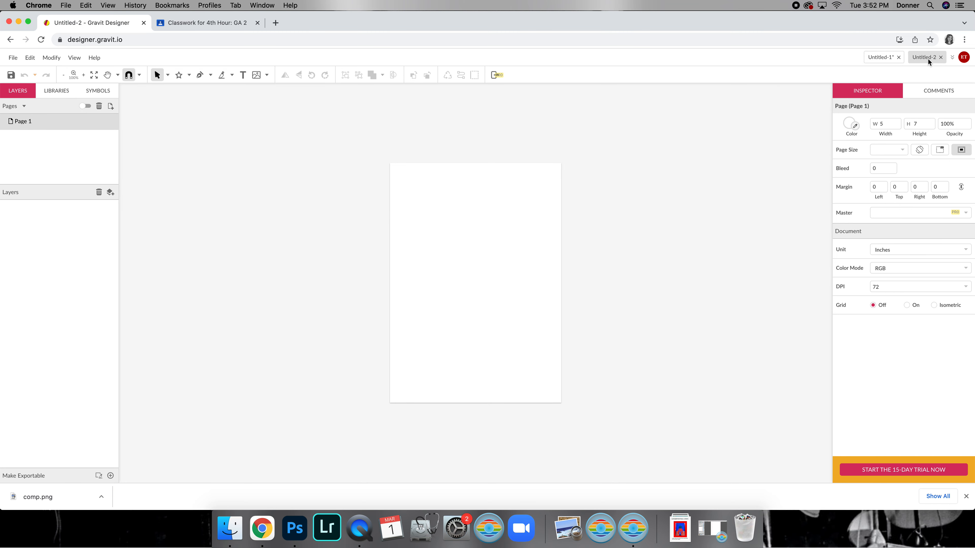
{"action": "left_click", "coordinate": [881, 57]}
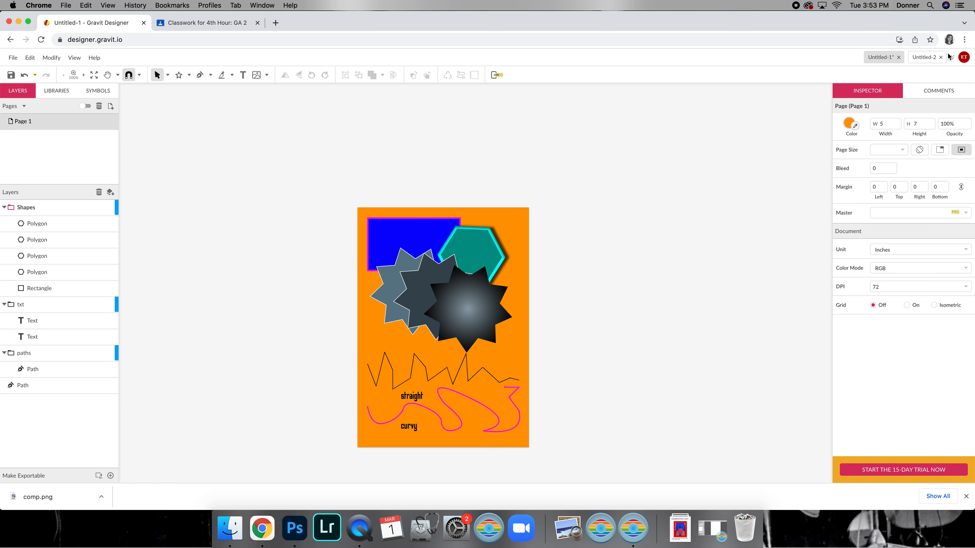
{"action": "left_click", "coordinate": [920, 57]}
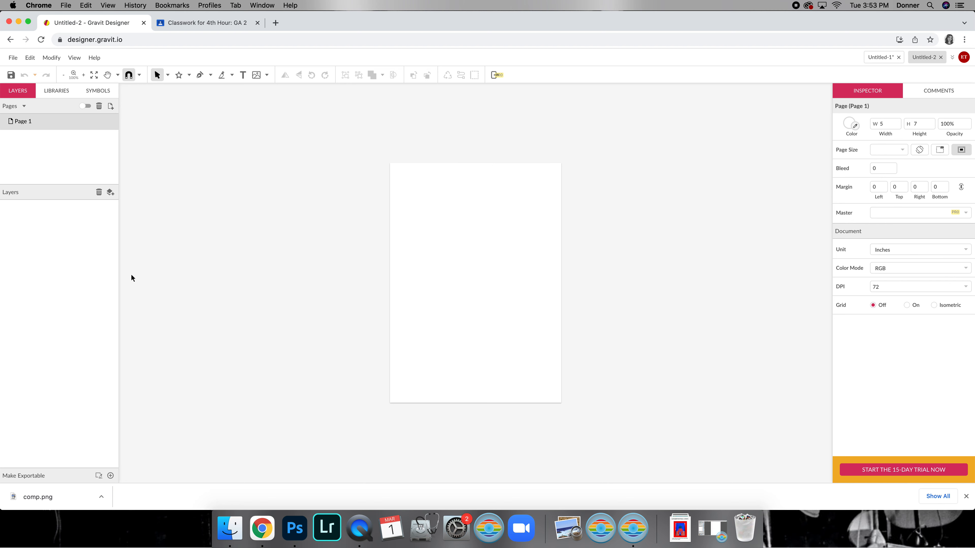
- Add a new layer to the blank page and rename it Shapes
{"action": "left_click", "coordinate": [110, 192]}
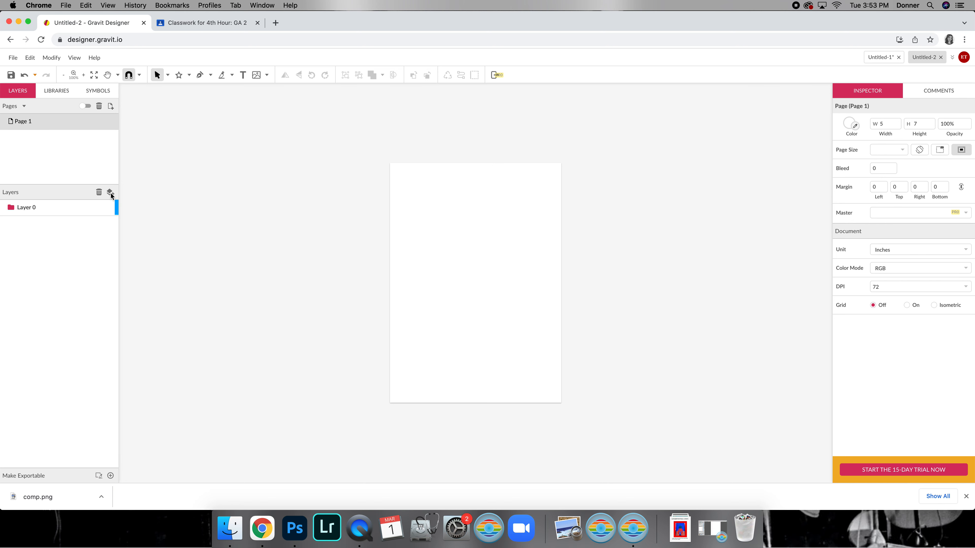
{"action": "double_click", "coordinate": [54, 207]}
{"action": "type", "text": "Shapes"}
{"action": "key", "text": "Return"}
{"action": "left_click", "coordinate": [128, 72]}
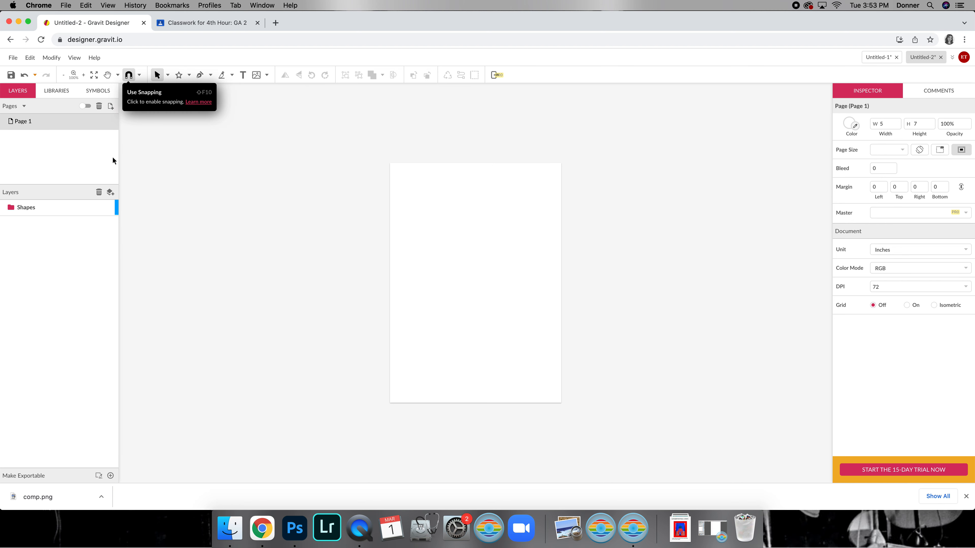
- Draw a rectangle about 3.32 × 2.57 in across the upper part of the page
{"action": "left_click", "coordinate": [49, 209]}
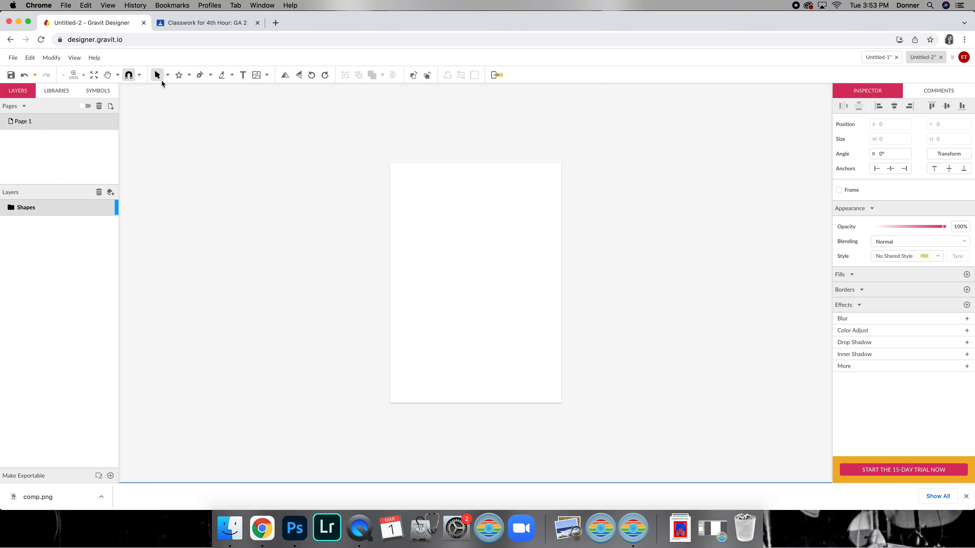
{"action": "left_click", "coordinate": [189, 77]}
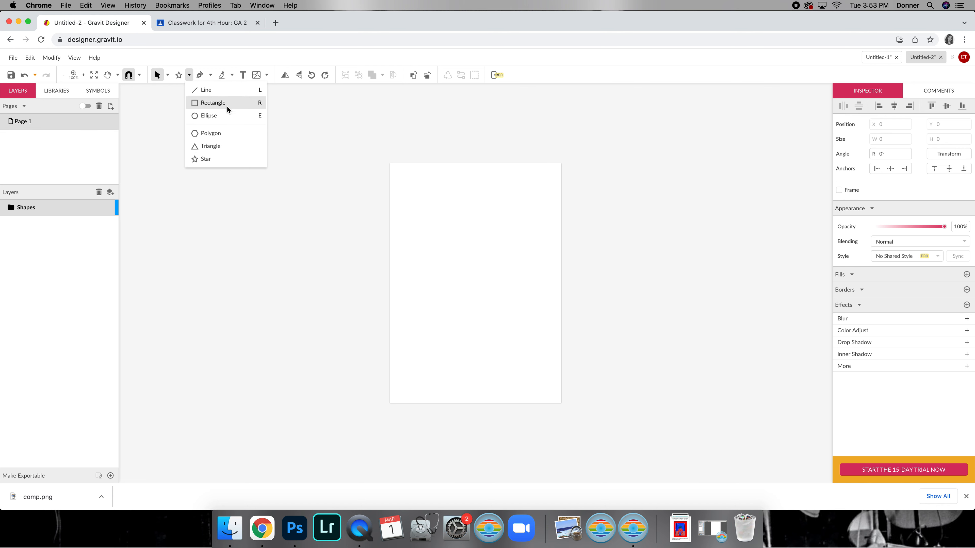
{"action": "left_click", "coordinate": [213, 104]}
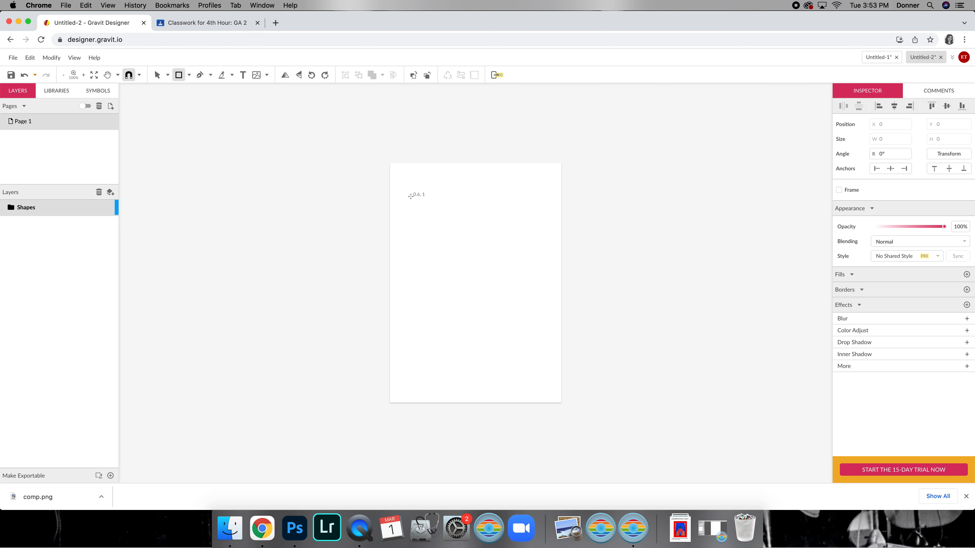
{"action": "left_click_drag", "start_coordinate": [407, 182], "coordinate": [521, 270]}
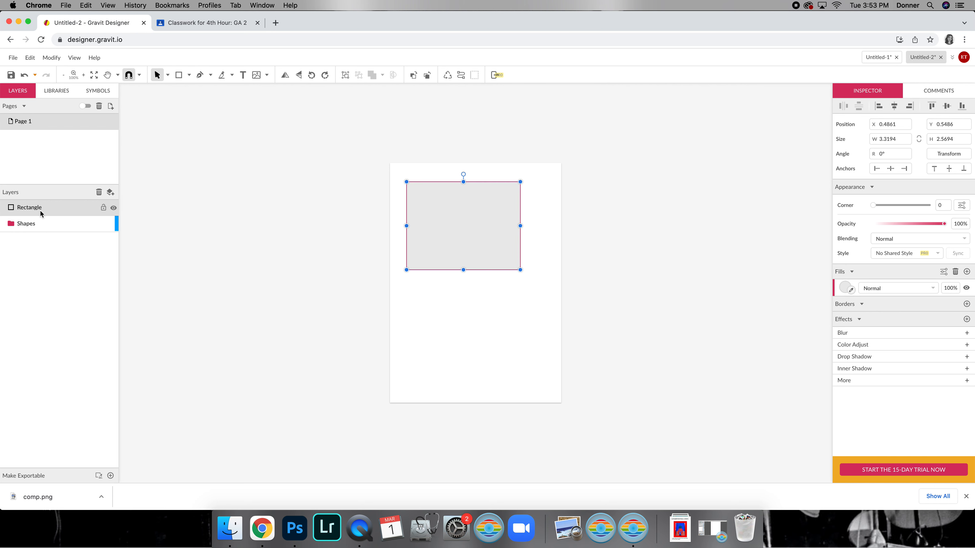
- Move the rectangle into the Shapes layer, and shift it on the page to about X 0.42, Y 0.47
{"action": "mouse_move", "coordinate": [38, 210]}
{"action": "left_mouse_down"}
{"action": "mouse_move", "coordinate": [36, 239]}
{"action": "mouse_move", "coordinate": [37, 211]}
{"action": "left_mouse_up"}
{"action": "left_click", "coordinate": [37, 226]}
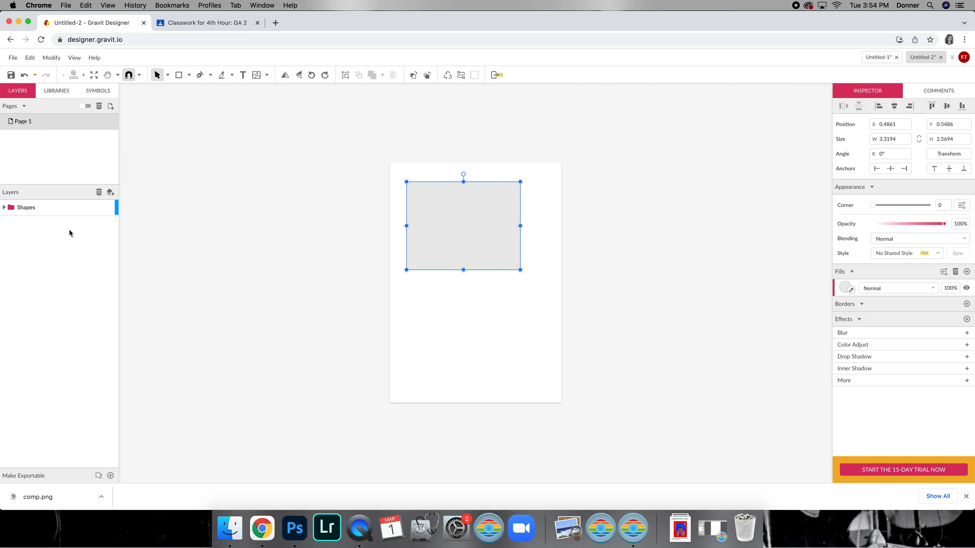
{"action": "left_click", "coordinate": [3, 208]}
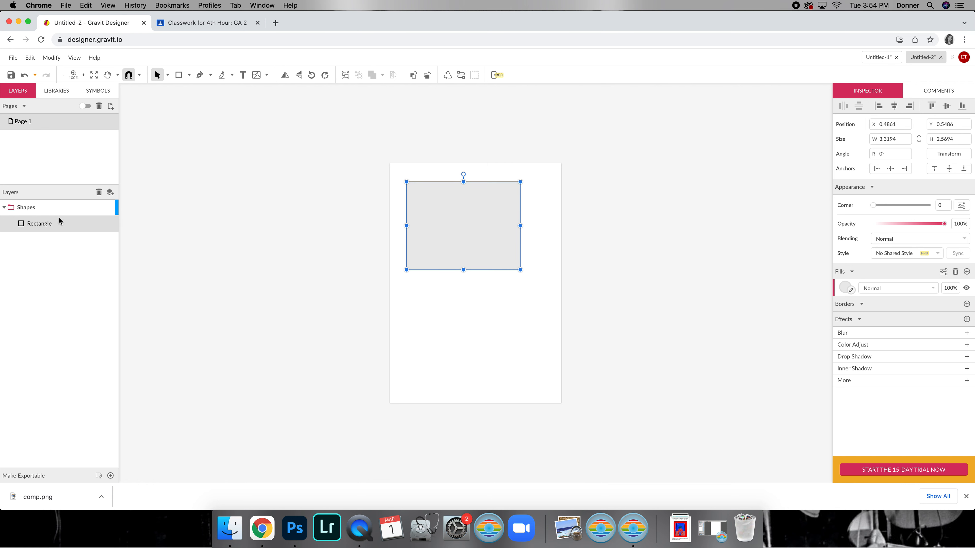
{"action": "mouse_move", "coordinate": [484, 235]}
{"action": "left_mouse_down"}
{"action": "mouse_move", "coordinate": [470, 239]}
{"action": "mouse_move", "coordinate": [483, 231]}
{"action": "left_mouse_up"}
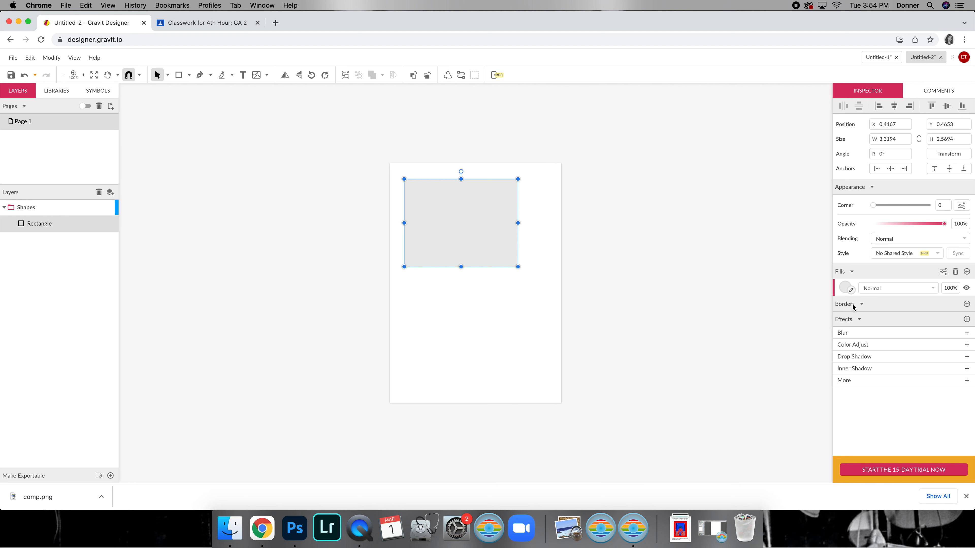
- Add a border to the rectangle and set its fill colour to magenta (#FF00FF), keeping Normal blending
{"action": "left_click", "coordinate": [966, 304]}
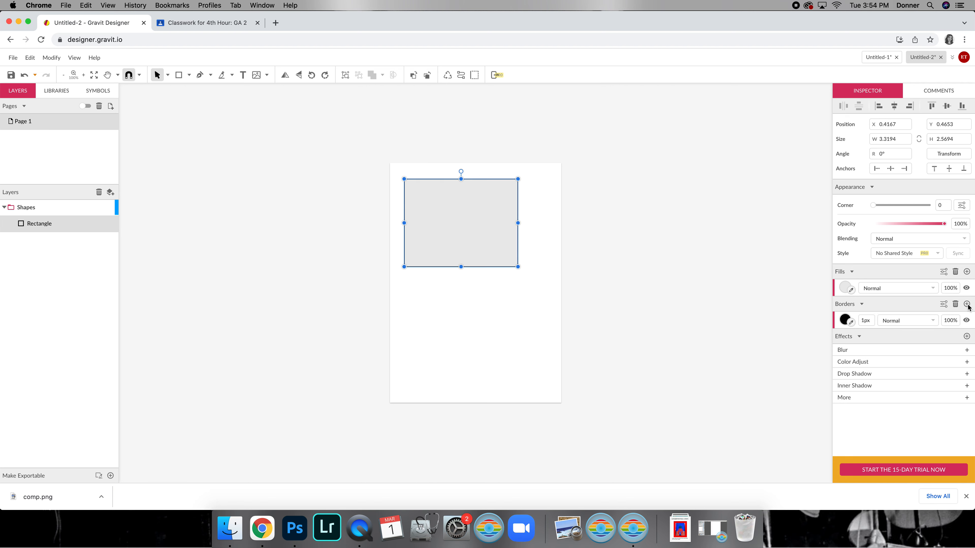
{"action": "left_click", "coordinate": [847, 288]}
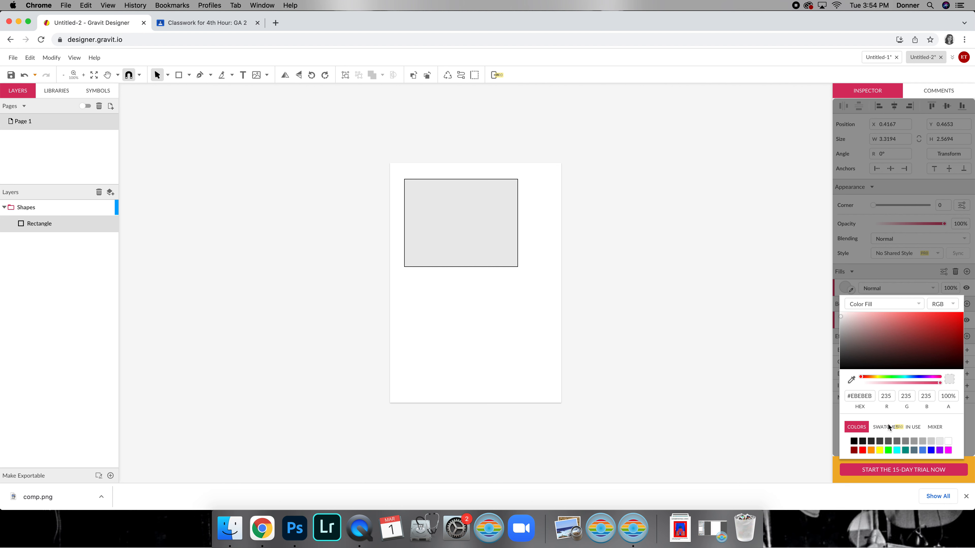
{"action": "left_click", "coordinate": [914, 428]}
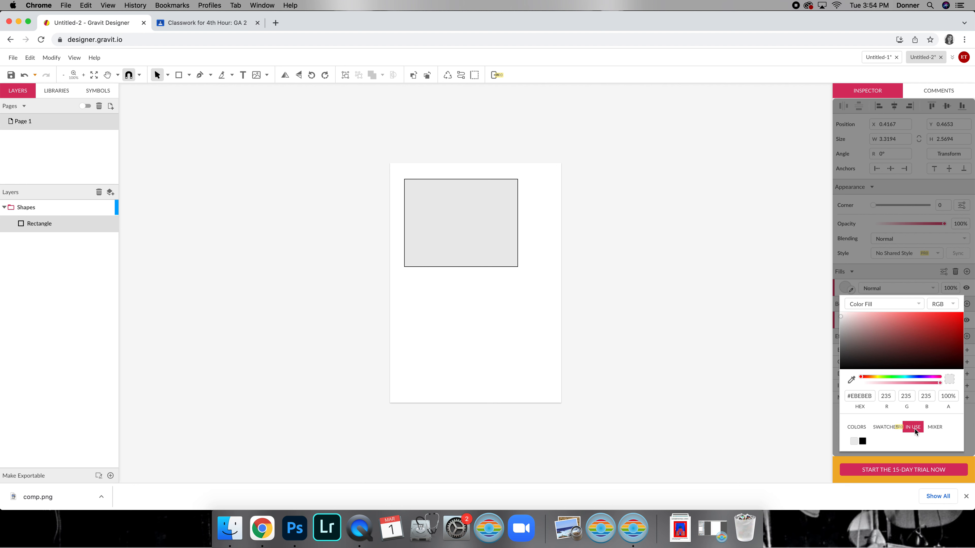
{"action": "left_click", "coordinate": [933, 429]}
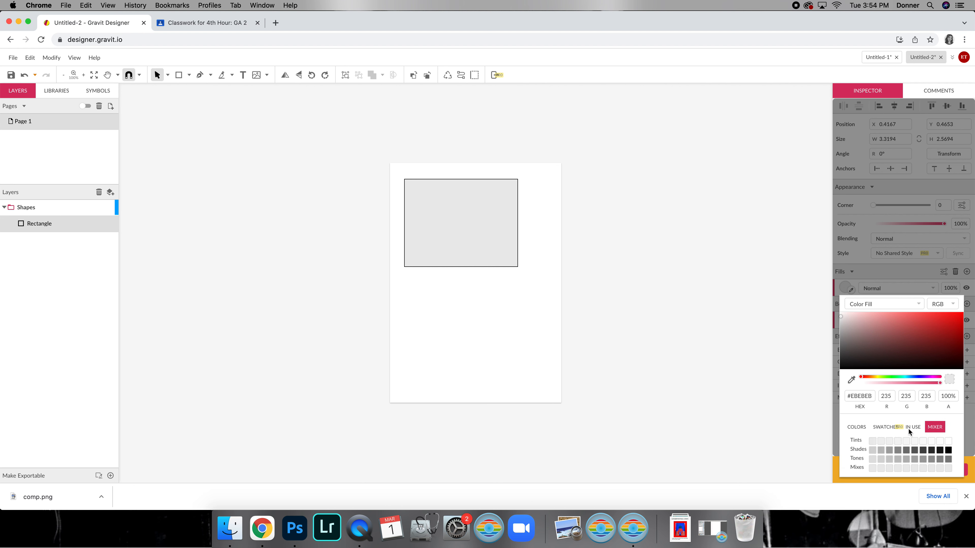
{"action": "left_click", "coordinate": [852, 431]}
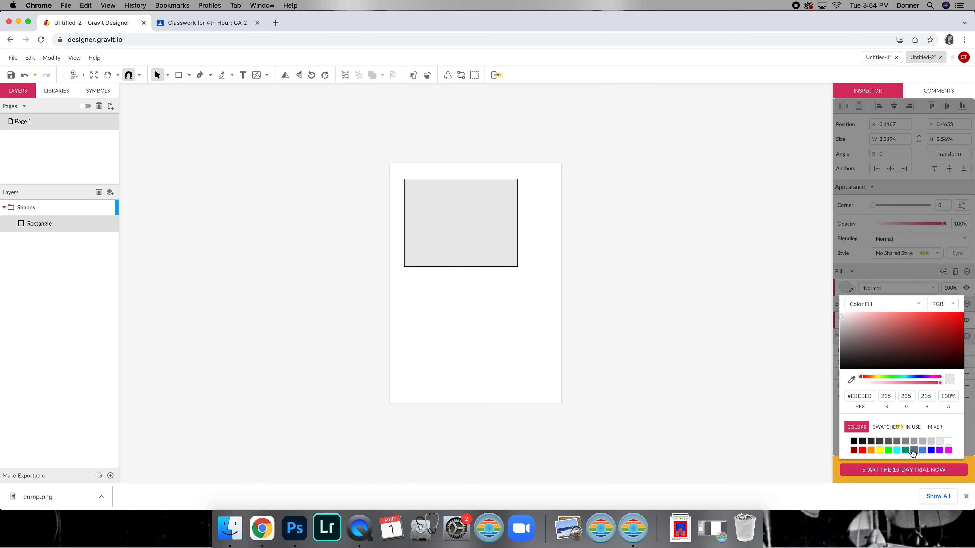
{"action": "left_click", "coordinate": [948, 451]}
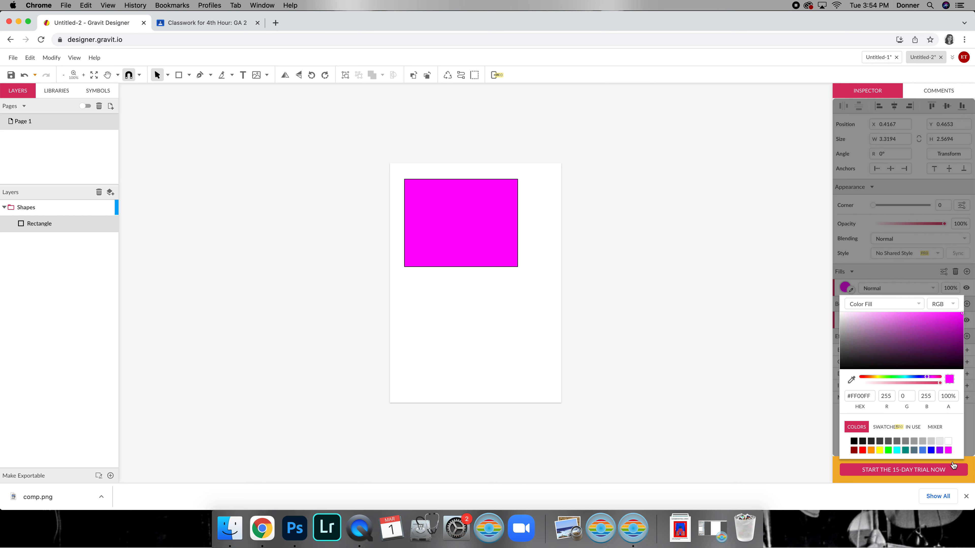
{"action": "left_click", "coordinate": [893, 278]}
{"action": "left_click", "coordinate": [915, 288]}
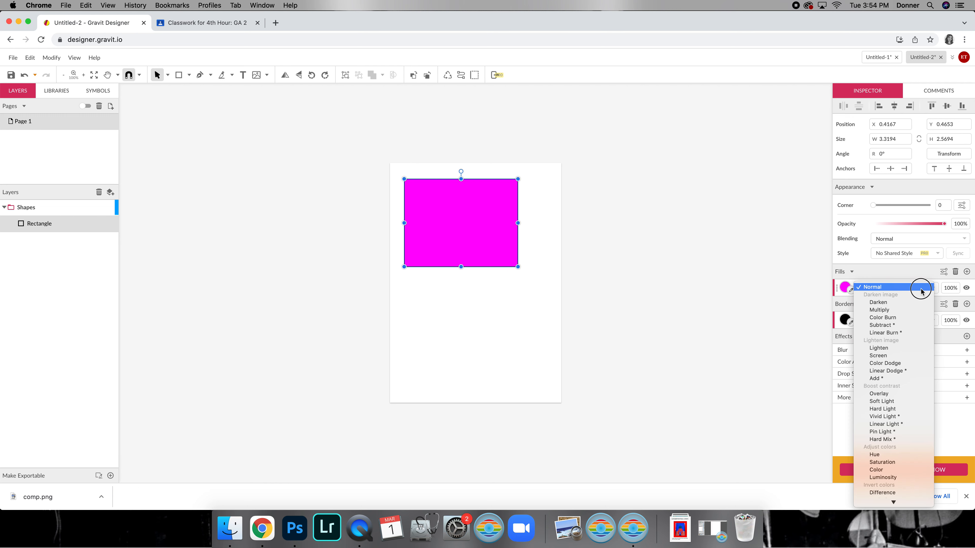
{"action": "left_click", "coordinate": [844, 291]}
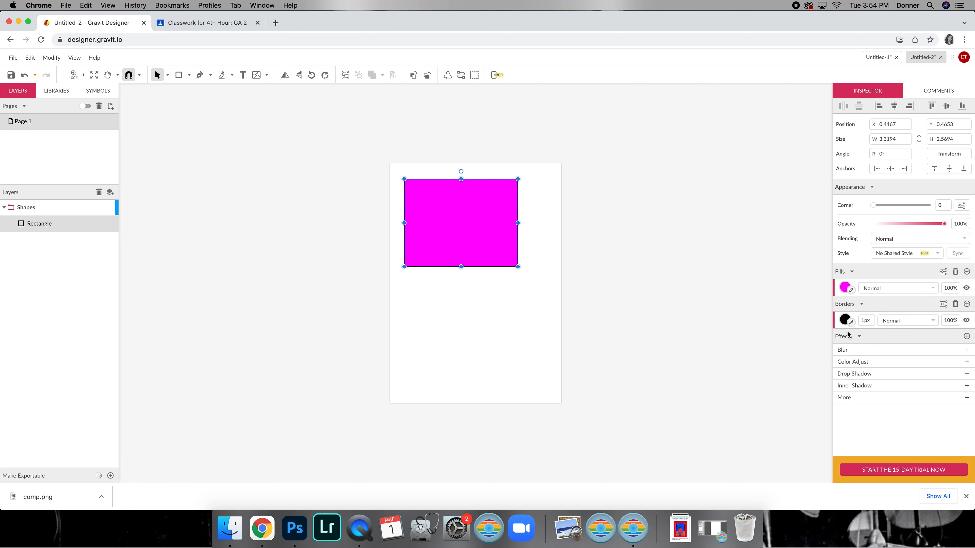
- Set the rectangle's border to 3 px wide and yellow (#FFFF00)
{"action": "left_click", "coordinate": [865, 320]}
{"action": "type", "text": "3"}
{"action": "key", "text": "Return"}
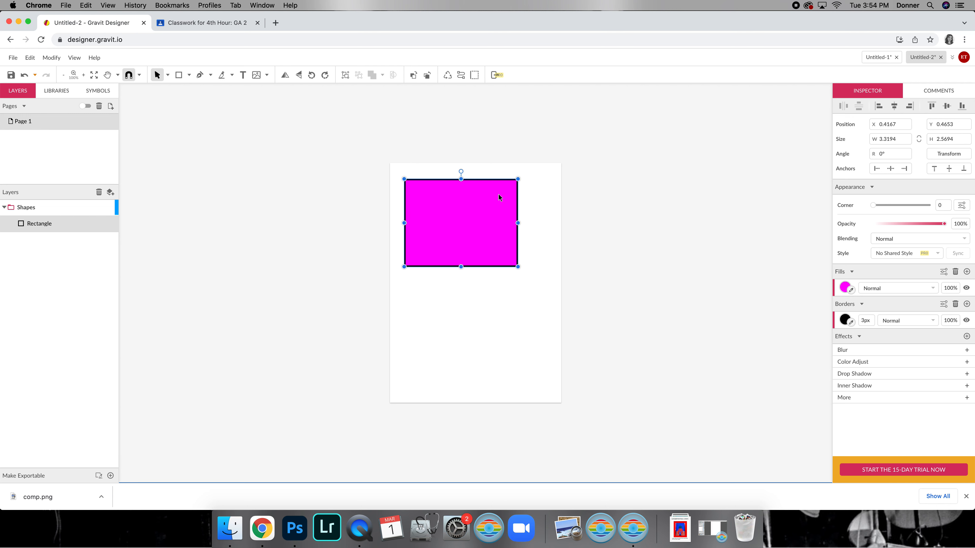
{"action": "left_click", "coordinate": [845, 320]}
{"action": "left_click", "coordinate": [879, 306]}
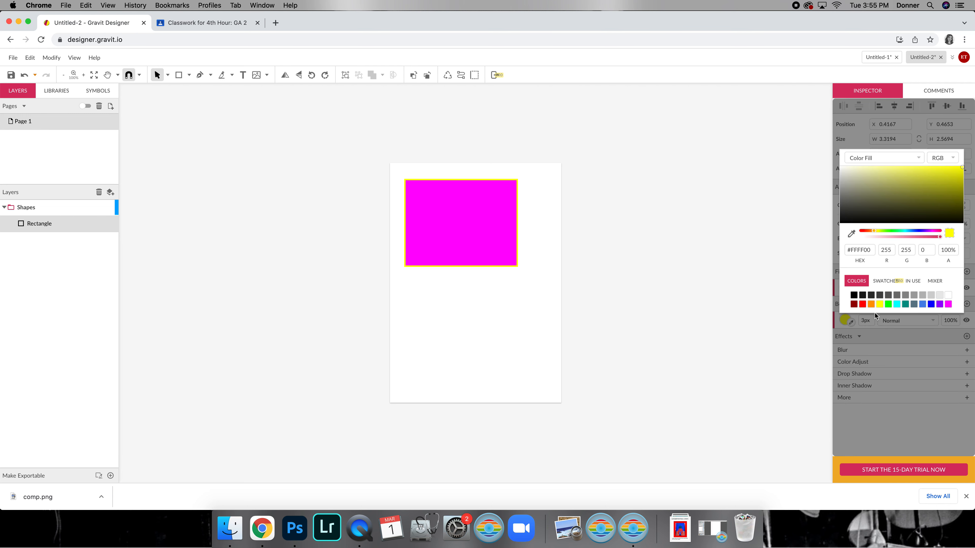
{"action": "left_click", "coordinate": [865, 337]}
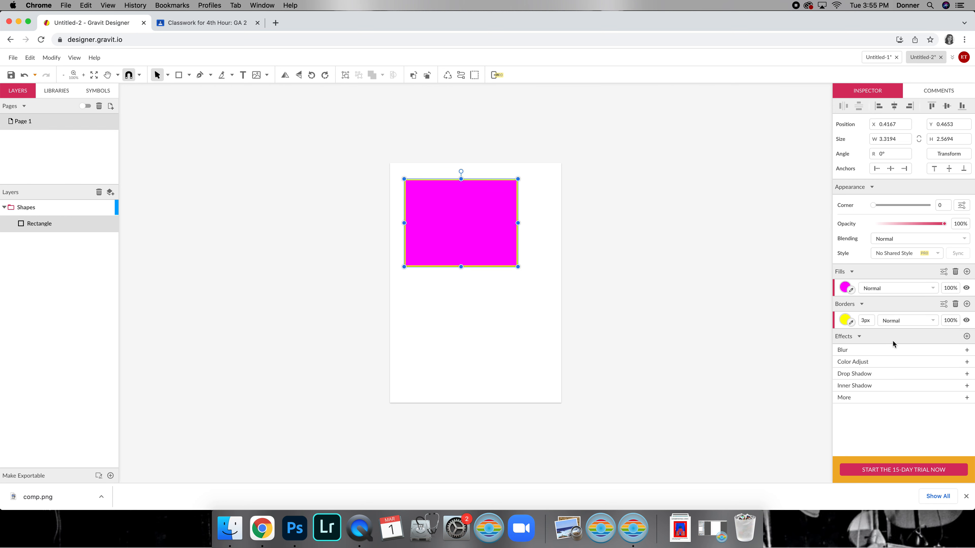
- Try out the rectangle's corner rounding and opacity settings, returning them to 0 and 100%
{"action": "mouse_move", "coordinate": [873, 205]}
{"action": "left_mouse_down"}
{"action": "mouse_move", "coordinate": [898, 207]}
{"action": "mouse_move", "coordinate": [870, 207]}
{"action": "left_mouse_up"}
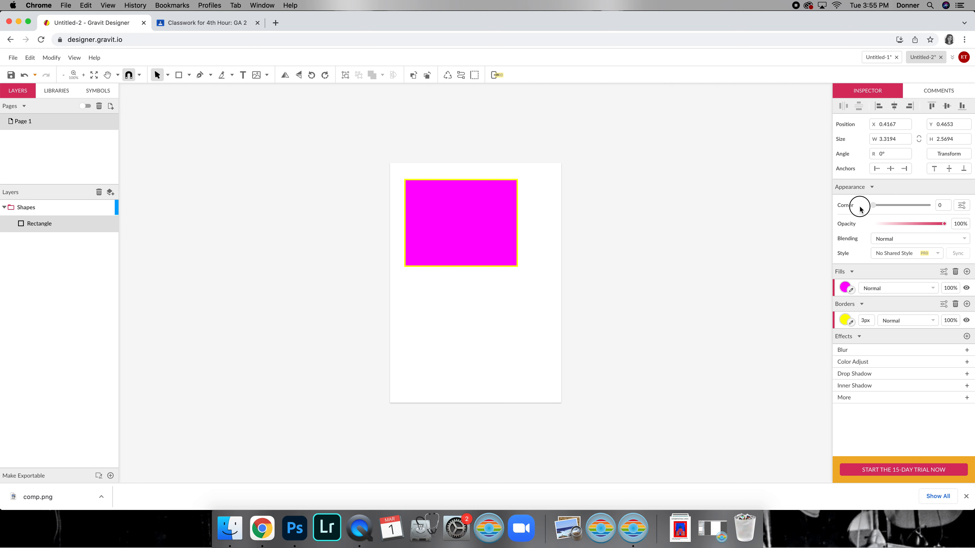
{"action": "mouse_move", "coordinate": [944, 224]}
{"action": "left_mouse_down"}
{"action": "mouse_move", "coordinate": [894, 223]}
{"action": "mouse_move", "coordinate": [956, 223]}
{"action": "mouse_move", "coordinate": [949, 231]}
{"action": "left_mouse_up"}
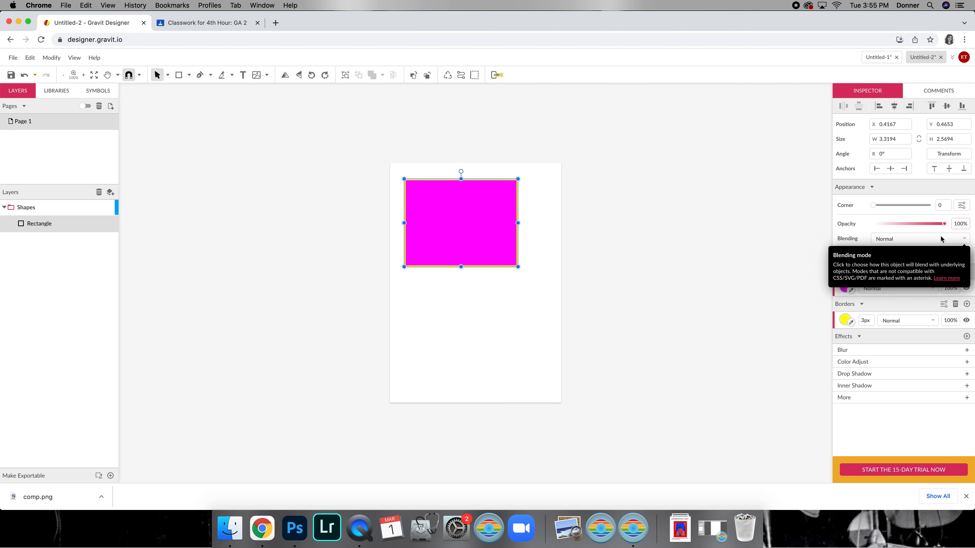
{"action": "left_click", "coordinate": [954, 238]}
{"action": "left_click", "coordinate": [952, 237]}
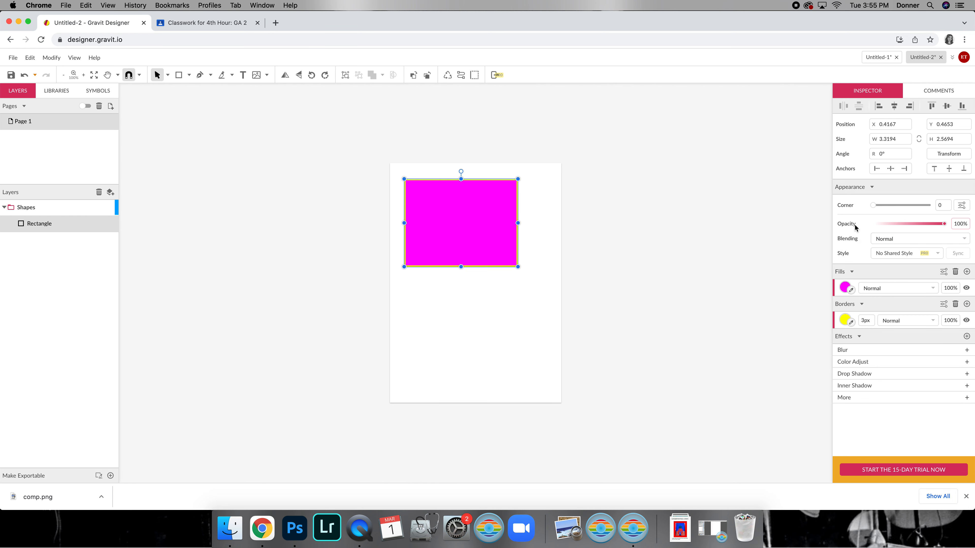
- Add two drop shadows to the rectangle, offsetting the second by 3 px in X and 8 px in Y
{"action": "left_click", "coordinate": [858, 376]}
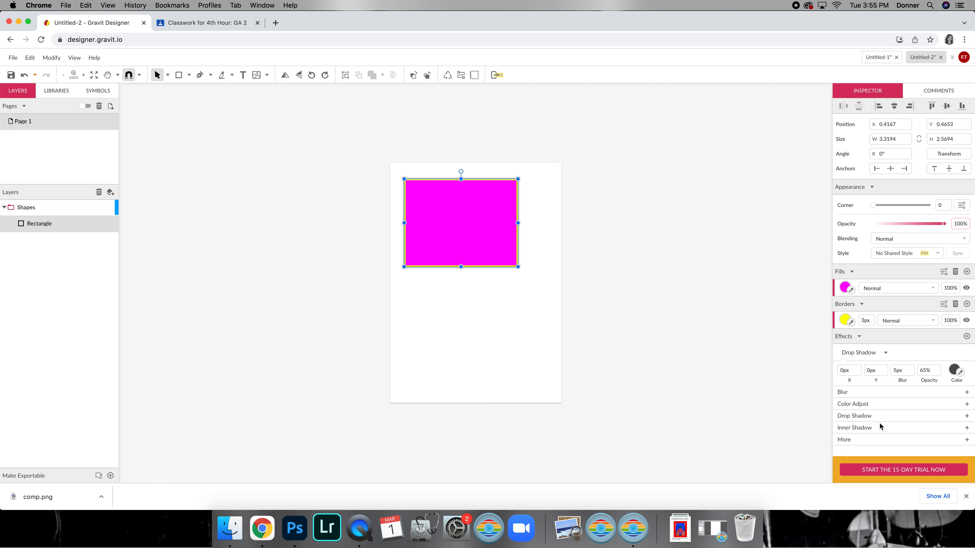
{"action": "left_click", "coordinate": [860, 418]}
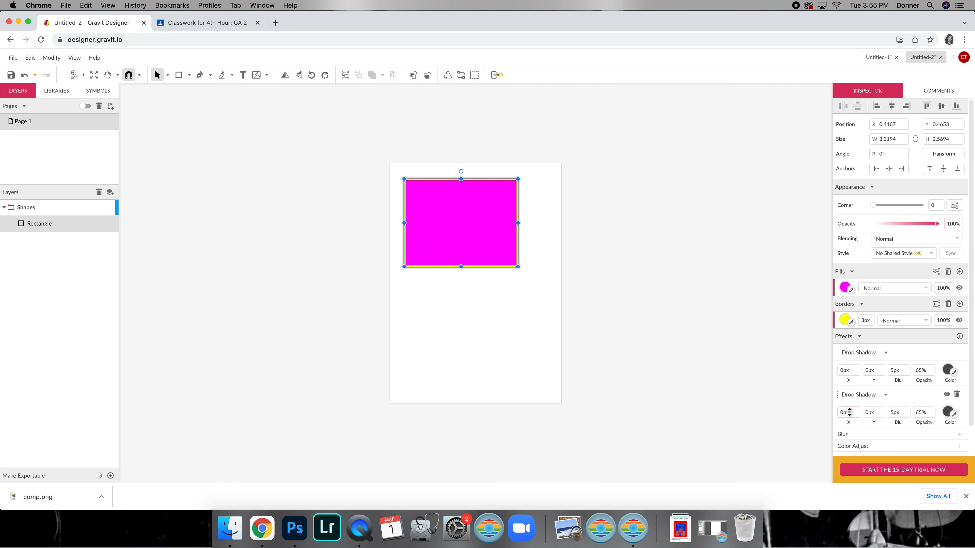
{"action": "left_click", "coordinate": [855, 413]}
{"action": "type", "text": "3"}
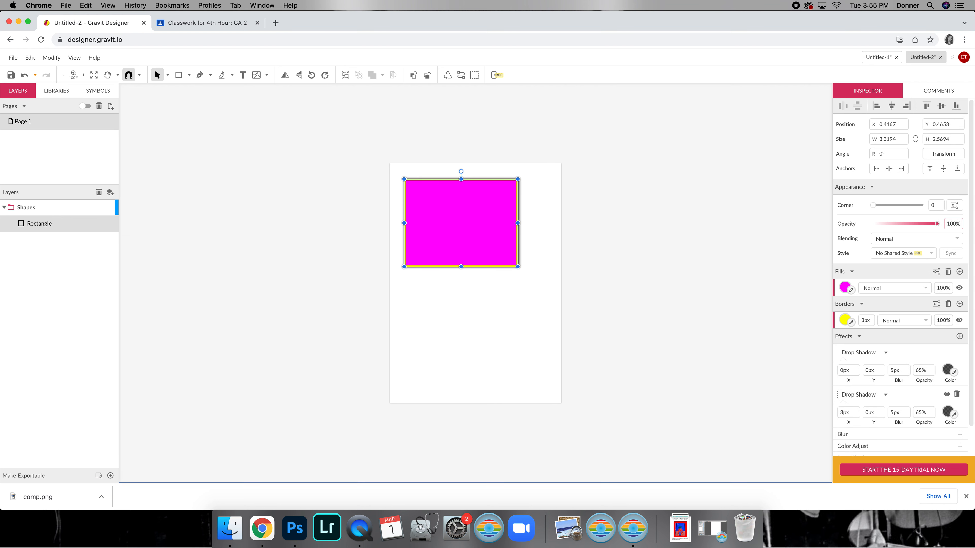
{"action": "left_click", "coordinate": [877, 412]}
{"action": "type", "text": "8"}
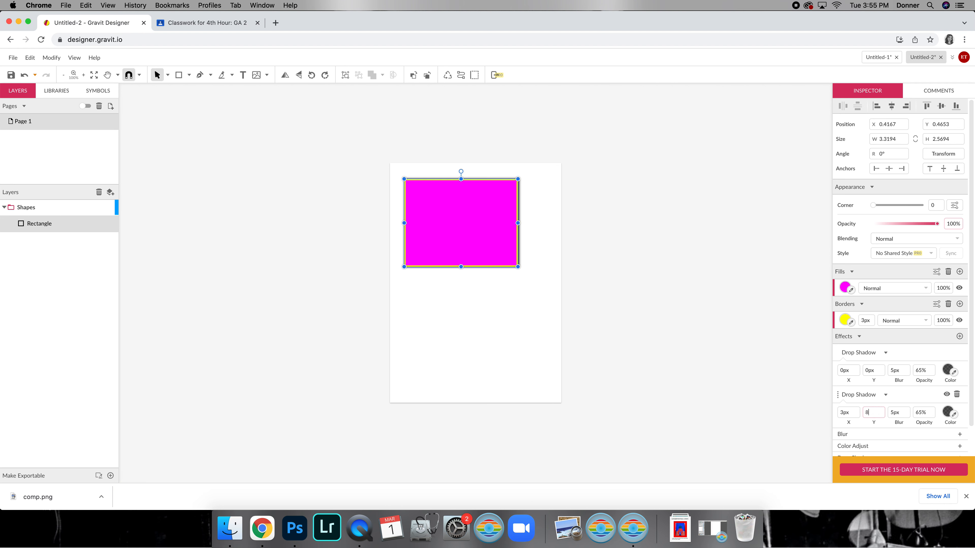
{"action": "key", "text": "Return"}
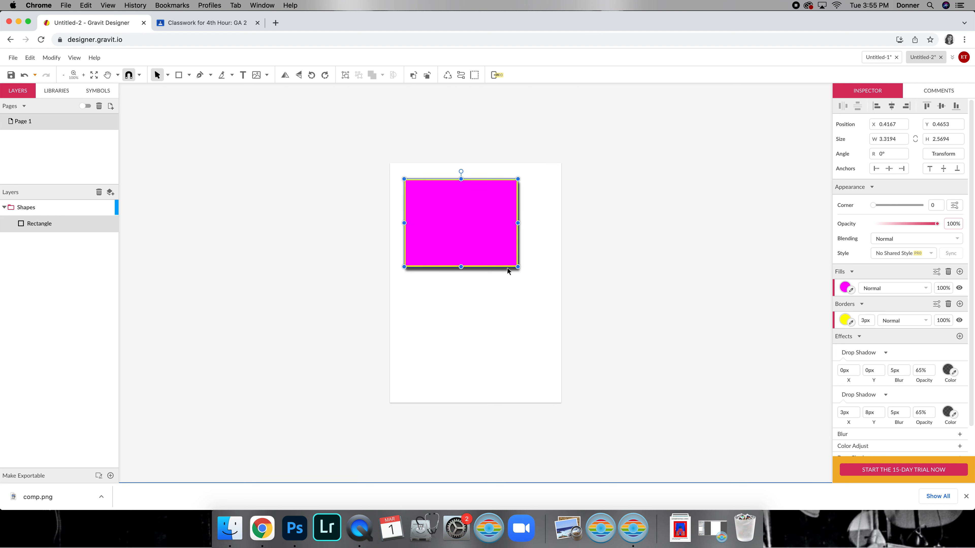
- Draw a star about 4.1 × 4.2 in overlapping the rectangle, with 13 points, 57% size and 0.34 corner rounding
{"action": "scroll", "coordinate": [929, 396], "scroll_direction": "down", "scroll_amount": 2}
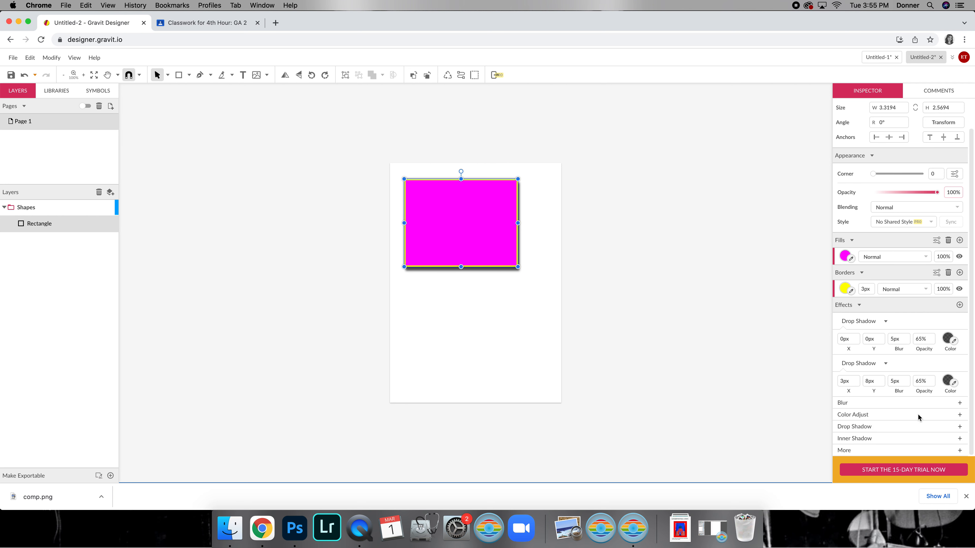
{"action": "scroll", "coordinate": [920, 405], "scroll_direction": "up", "scroll_amount": 2}
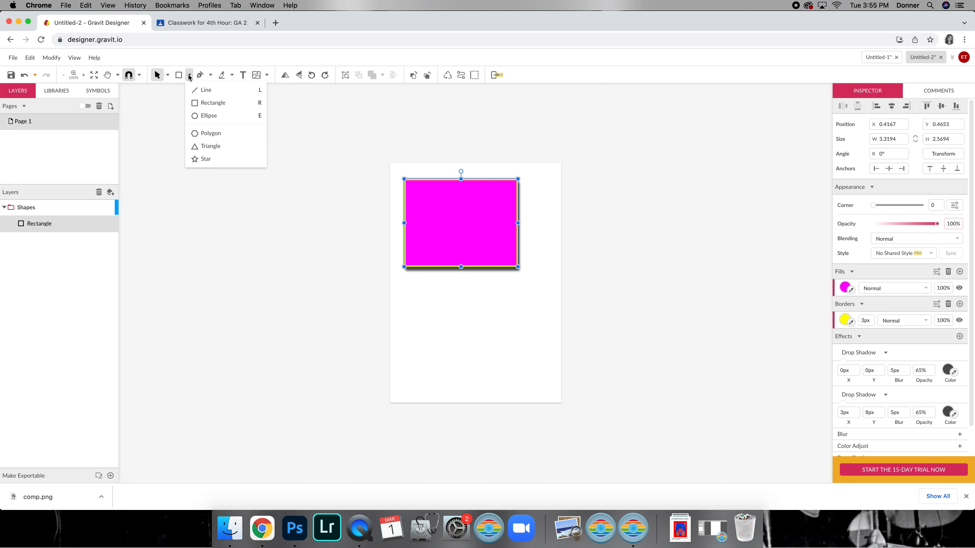
{"action": "left_click", "coordinate": [211, 159]}
{"action": "left_click_drag", "start_coordinate": [473, 279], "coordinate": [536, 331]}
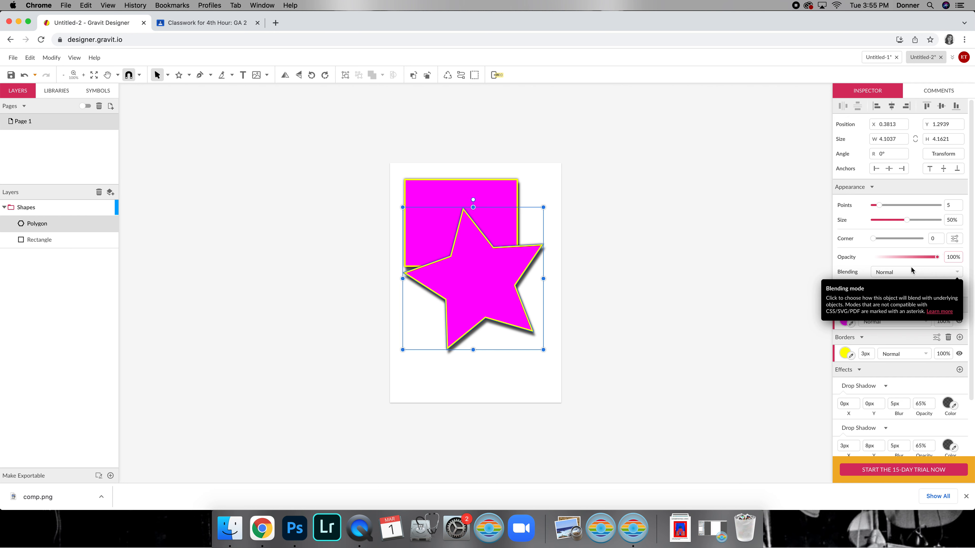
{"action": "left_click_drag", "start_coordinate": [879, 205], "coordinate": [906, 241]}
- Fill the star with slate blue-grey (#607D8B), keeping its blending mode Normal
{"action": "left_click", "coordinate": [844, 321]}
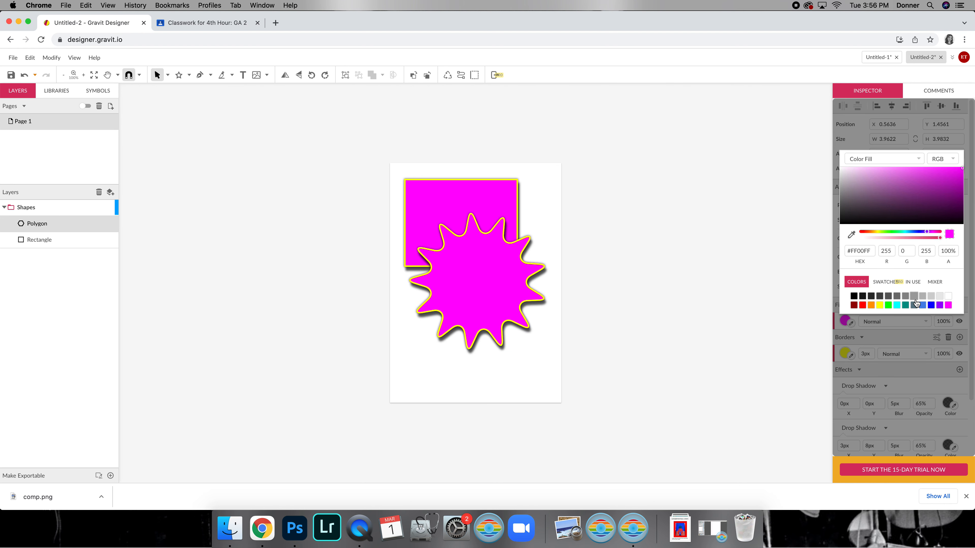
{"action": "left_click", "coordinate": [913, 307]}
{"action": "left_click", "coordinate": [842, 334]}
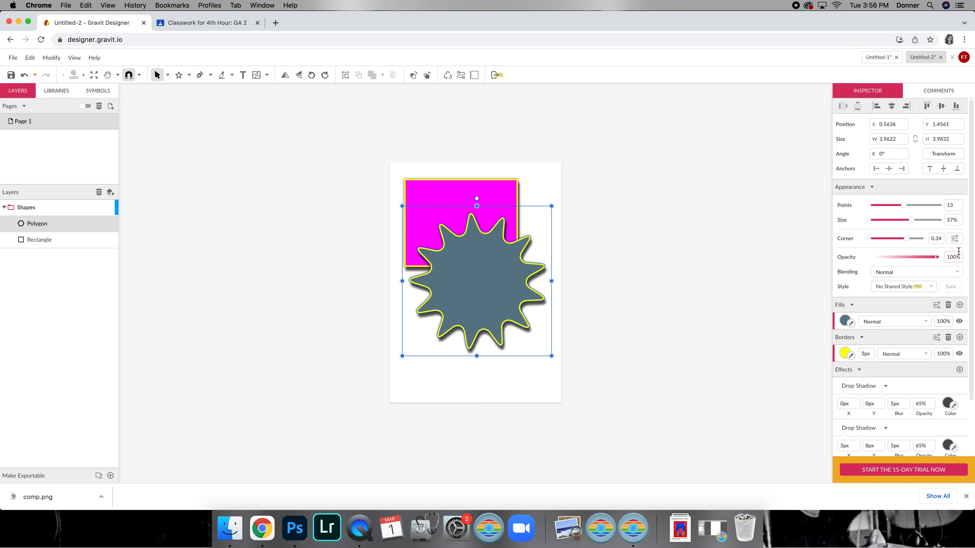
{"action": "left_click", "coordinate": [915, 272]}
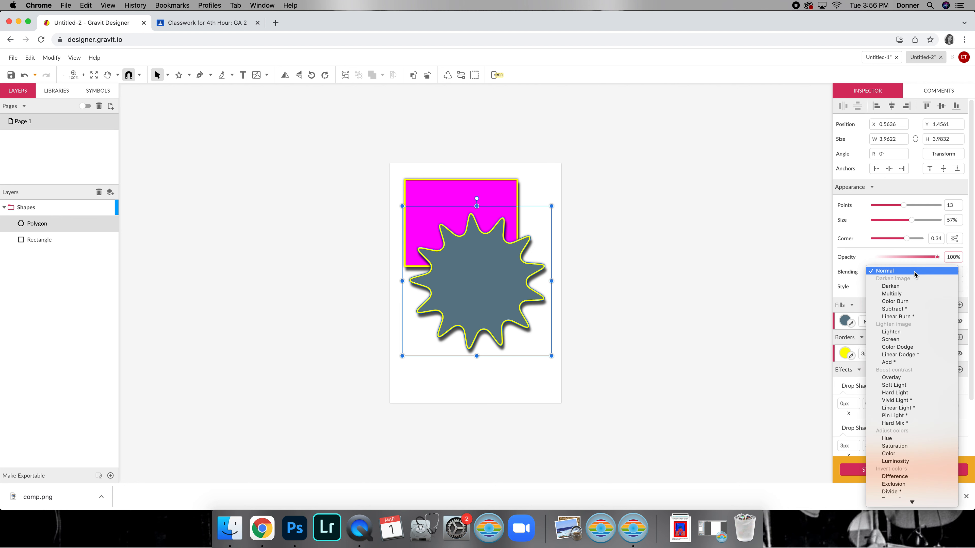
{"action": "left_click", "coordinate": [915, 271]}
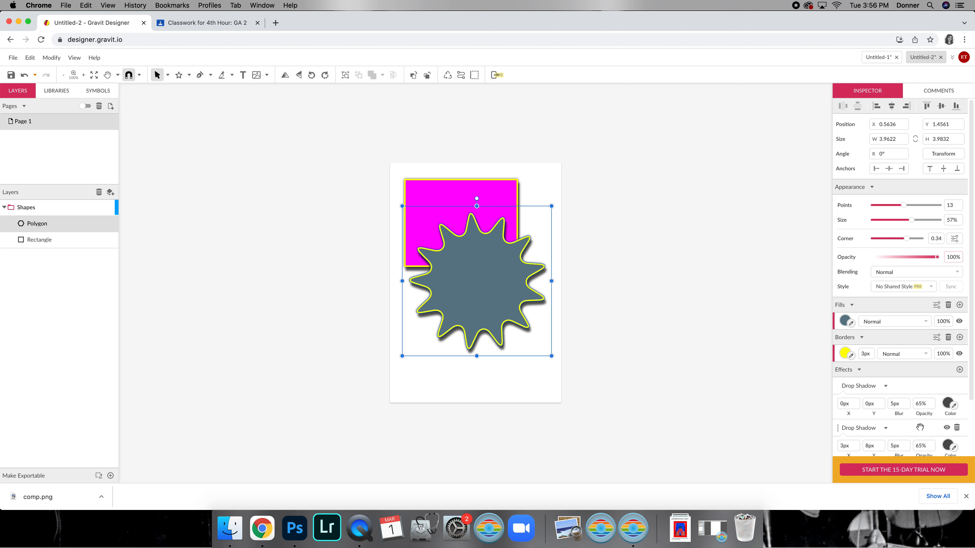
- Set the X and Y offsets of the star's second drop shadow to 0 px
{"action": "scroll", "coordinate": [919, 426], "scroll_direction": "down", "scroll_amount": 1}
{"action": "left_click", "coordinate": [852, 422]}
{"action": "type", "text": "1"}
{"action": "key", "text": "Return"}
{"action": "left_click", "coordinate": [846, 423]}
{"action": "type", "text": "0"}
{"action": "key", "text": "Tab"}
{"action": "type", "text": "0"}
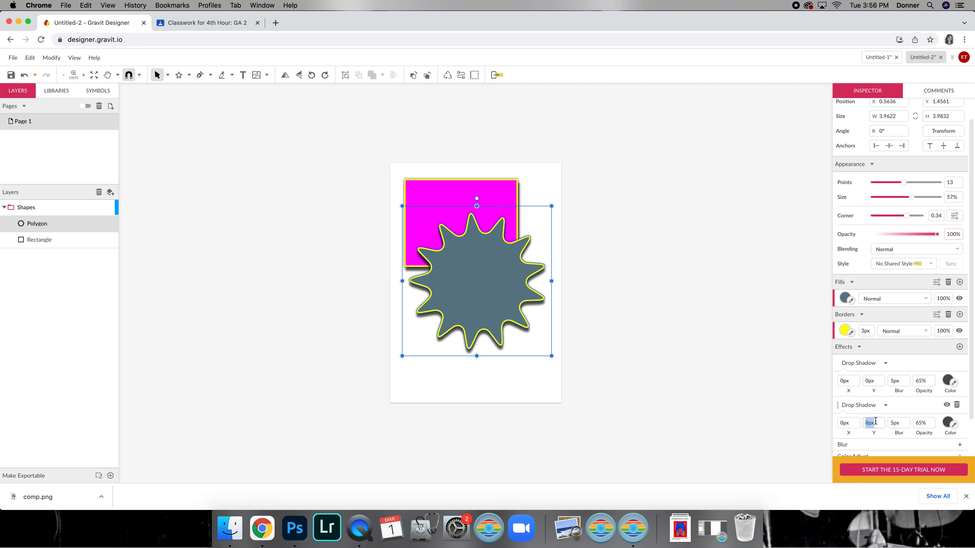
{"action": "key", "text": "Return"}
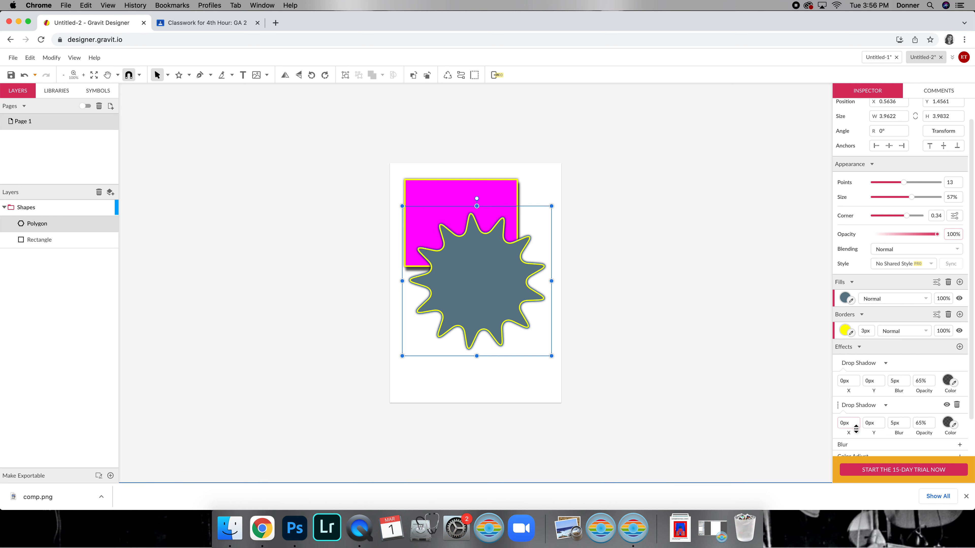
- Move the star toward the page's upper right, duplicate it and place the copy to its lower left
{"action": "left_click_drag", "start_coordinate": [481, 276], "coordinate": [500, 242]}
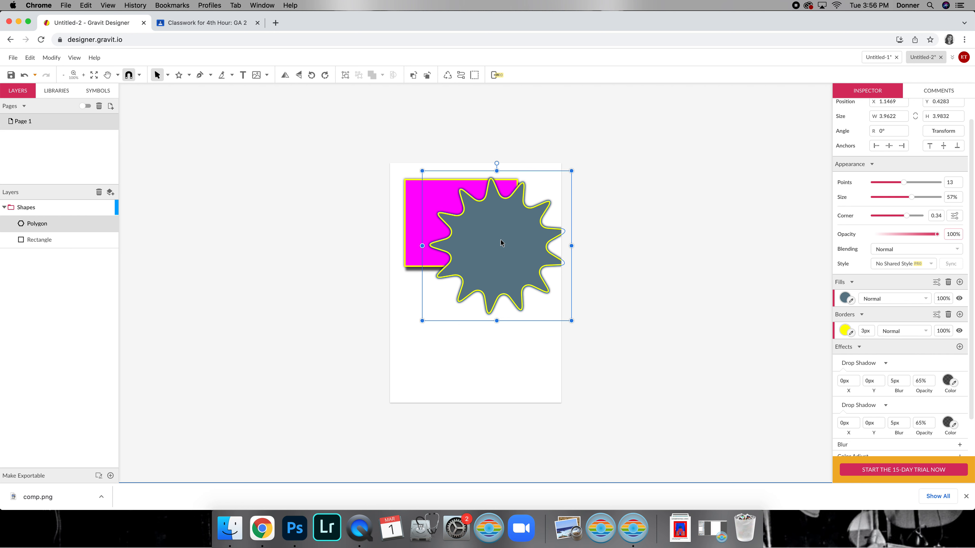
{"action": "key", "text": "super+d"}
{"action": "left_click_drag", "start_coordinate": [501, 253], "coordinate": [479, 282]}
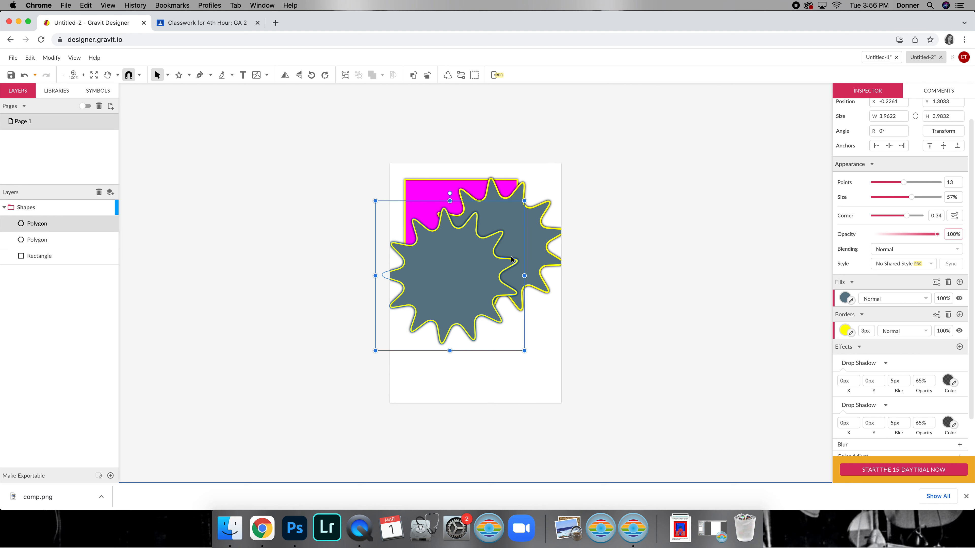
- Fill the duplicated star with a lighter tint of its colour, #90A4AE, from the colour mixer
{"action": "left_click", "coordinate": [844, 298]}
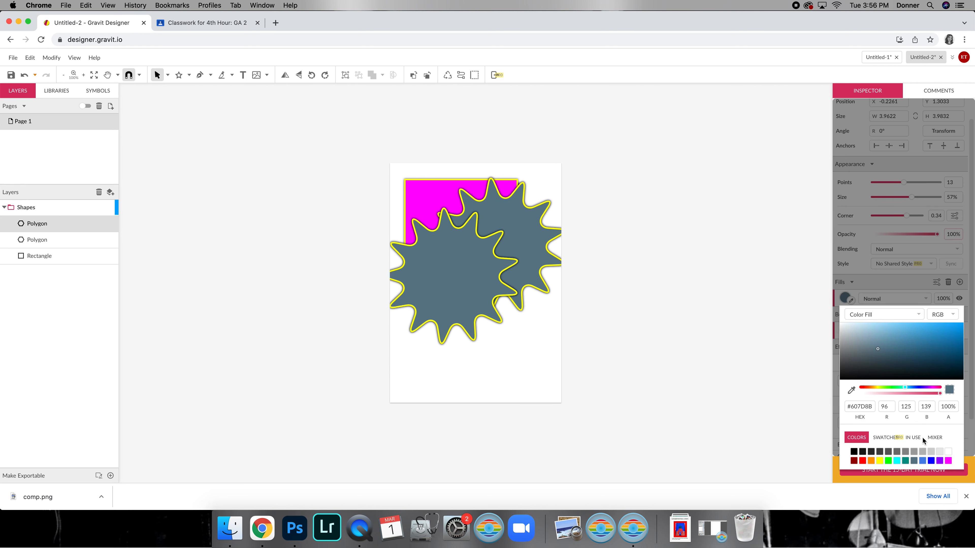
{"action": "left_click", "coordinate": [933, 438]}
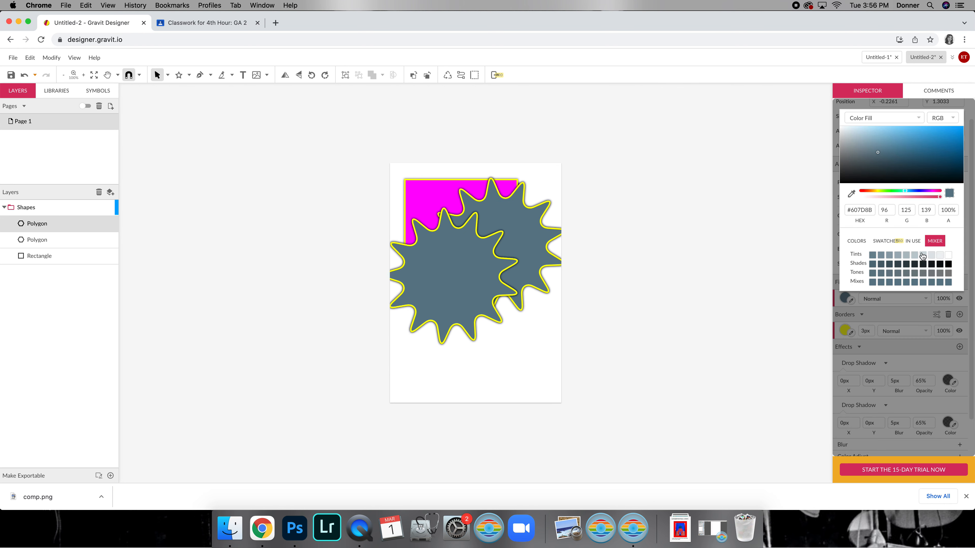
{"action": "left_click", "coordinate": [889, 256]}
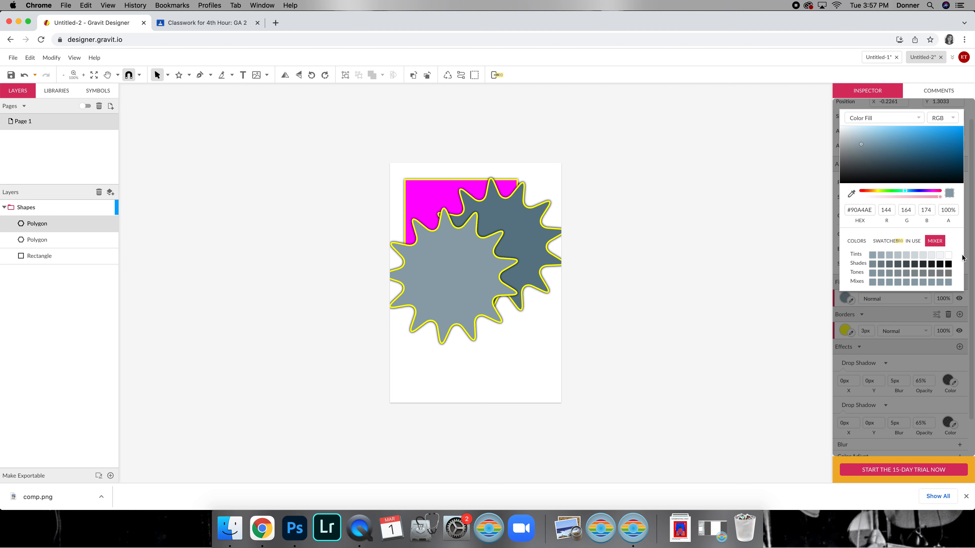
{"action": "left_click", "coordinate": [882, 122]}
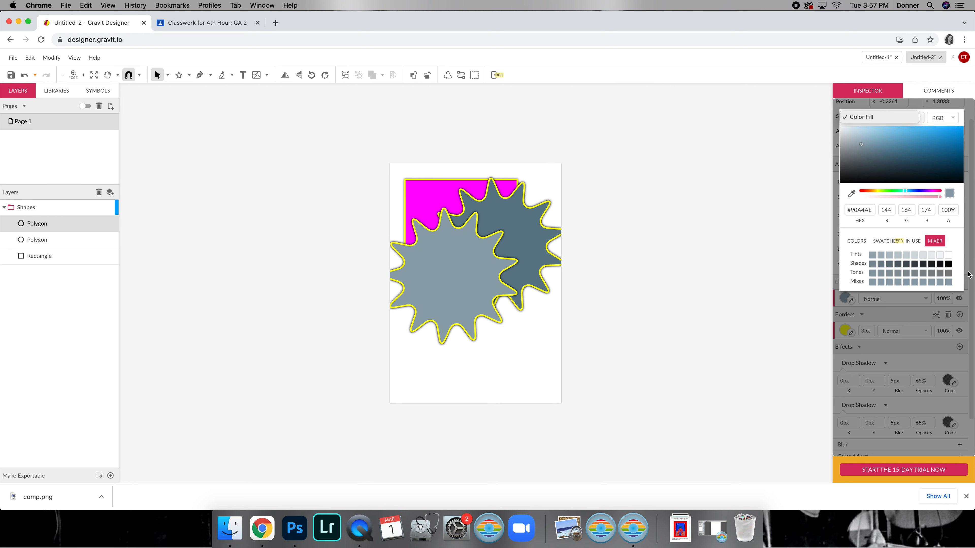
{"action": "left_click", "coordinate": [829, 297]}
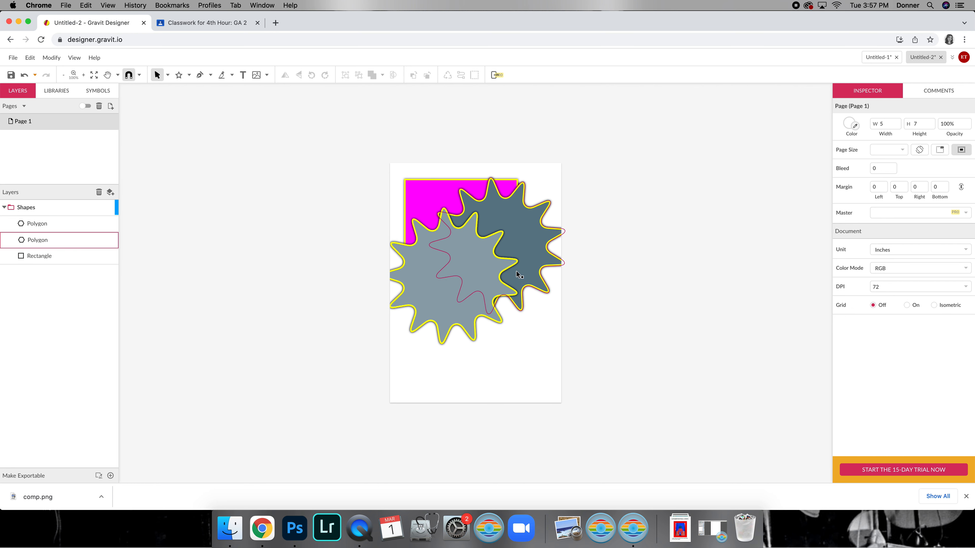
- Shrink the lighter star to about 2 × 2.1 in and the darker star to about 3 × 3 in
{"action": "left_click", "coordinate": [476, 268]}
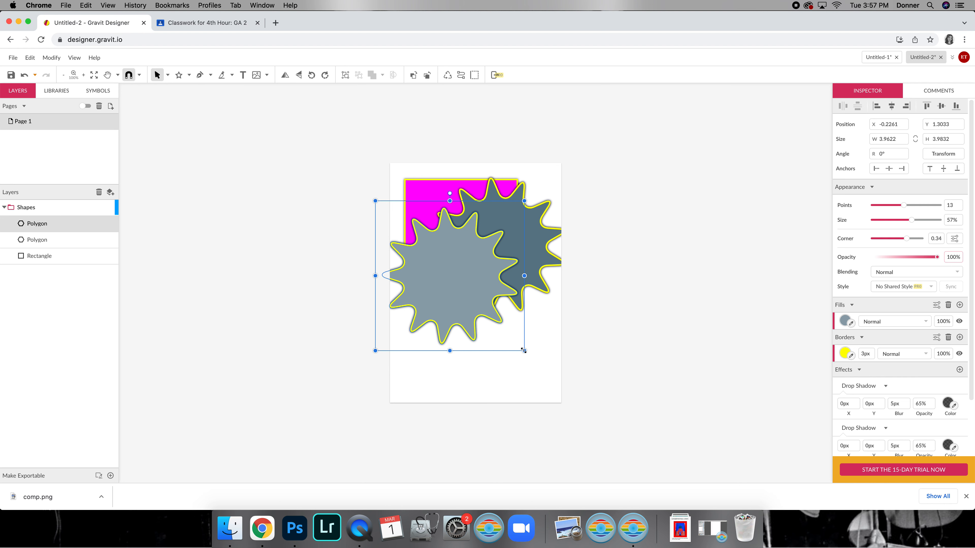
{"action": "left_click_drag", "start_coordinate": [524, 350], "coordinate": [436, 246]}
{"action": "left_click", "coordinate": [516, 244]}
{"action": "left_click_drag", "start_coordinate": [571, 321], "coordinate": [537, 283]}
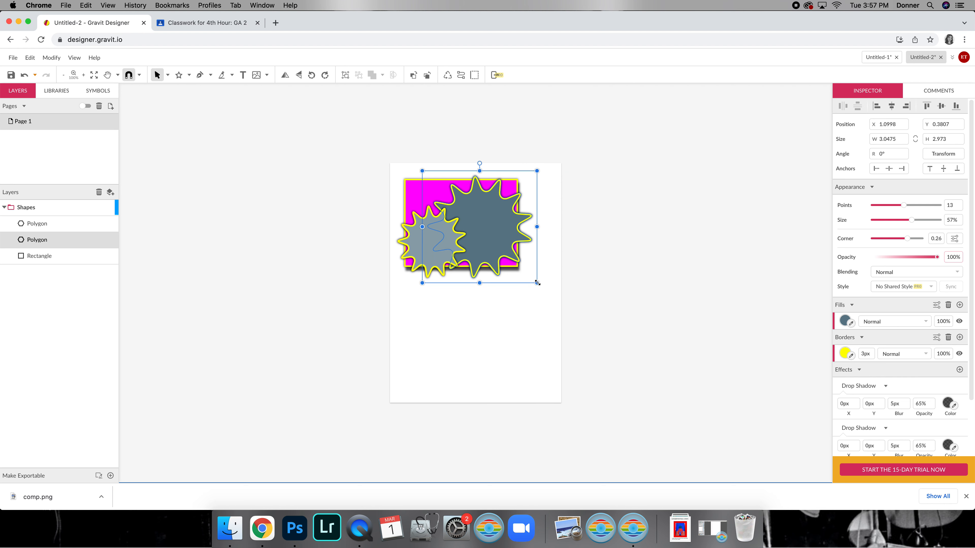
- Arrange the darker star over the rectangle's right edge and the lighter star over the rectangle's lower left area
{"action": "left_click_drag", "start_coordinate": [495, 226], "coordinate": [478, 227]}
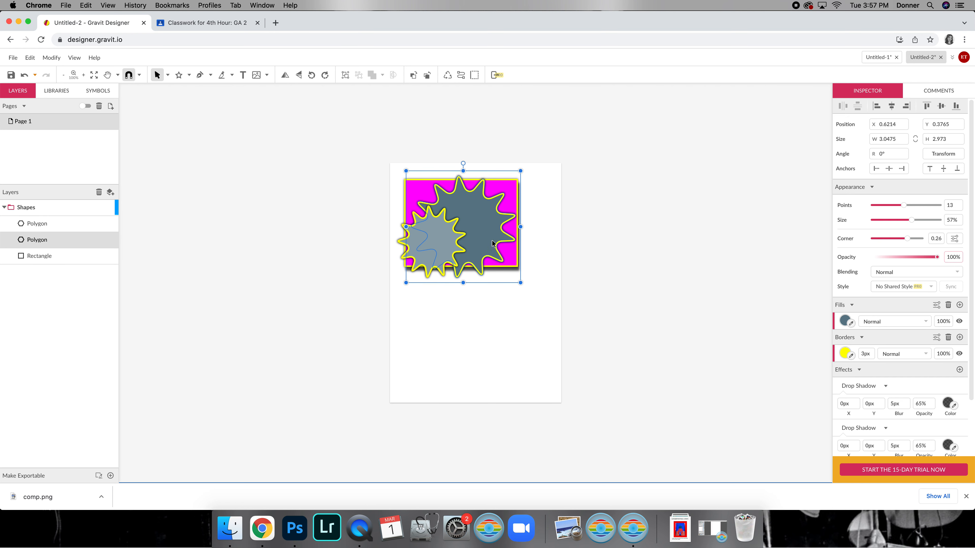
{"action": "left_click_drag", "start_coordinate": [487, 243], "coordinate": [516, 243]}
{"action": "left_click_drag", "start_coordinate": [432, 247], "coordinate": [449, 250]}
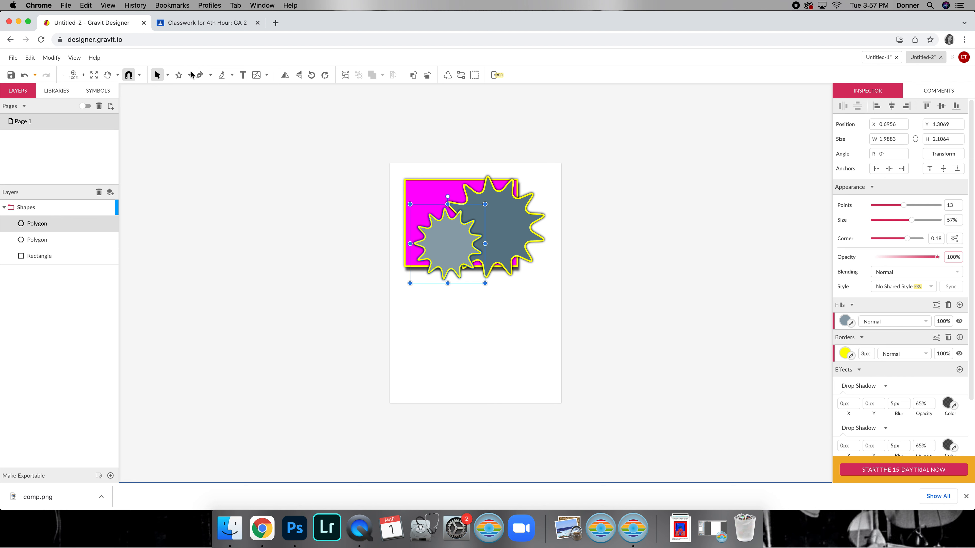
- Add a new layer, move it out of the Shapes layer to sit below it, and rename it Pen
{"action": "left_click", "coordinate": [110, 192]}
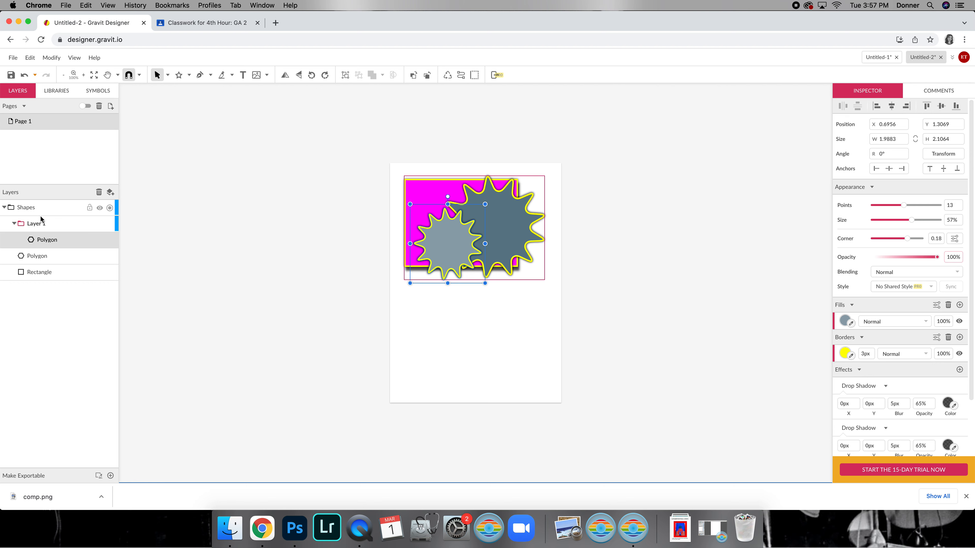
{"action": "mouse_move", "coordinate": [39, 227]}
{"action": "left_mouse_down"}
{"action": "mouse_move", "coordinate": [37, 292]}
{"action": "mouse_move", "coordinate": [35, 229]}
{"action": "mouse_move", "coordinate": [57, 232]}
{"action": "left_mouse_up"}
{"action": "double_click", "coordinate": [33, 273]}
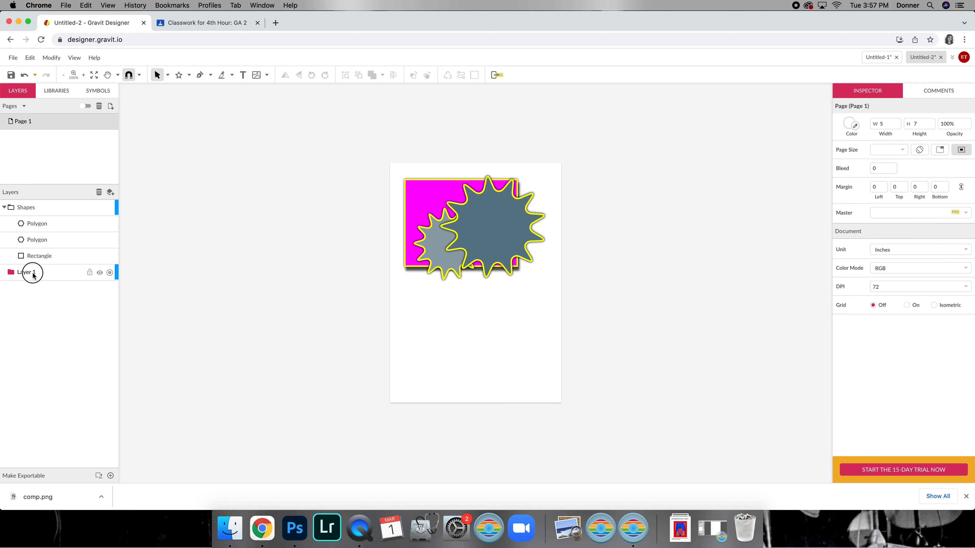
{"action": "type", "text": "Pen"}
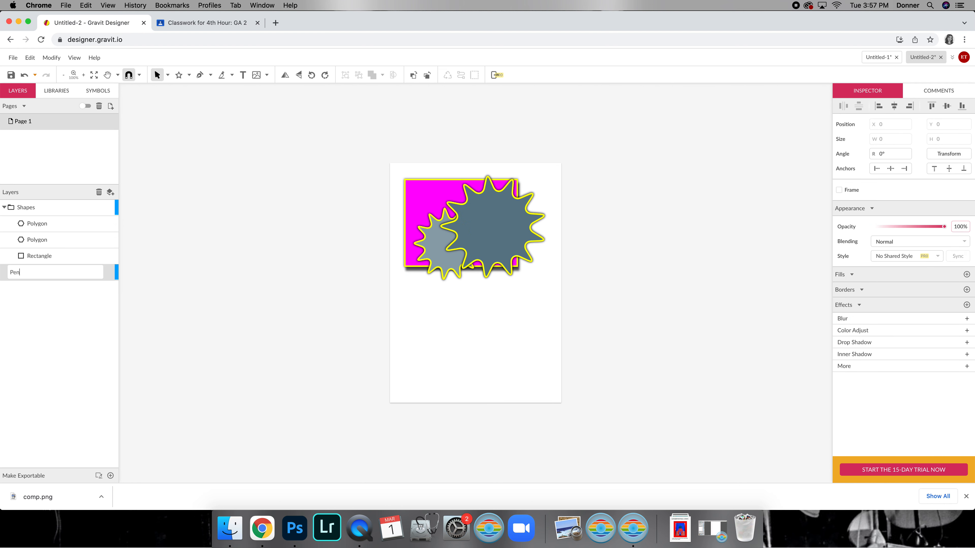
{"action": "key", "text": "Return"}
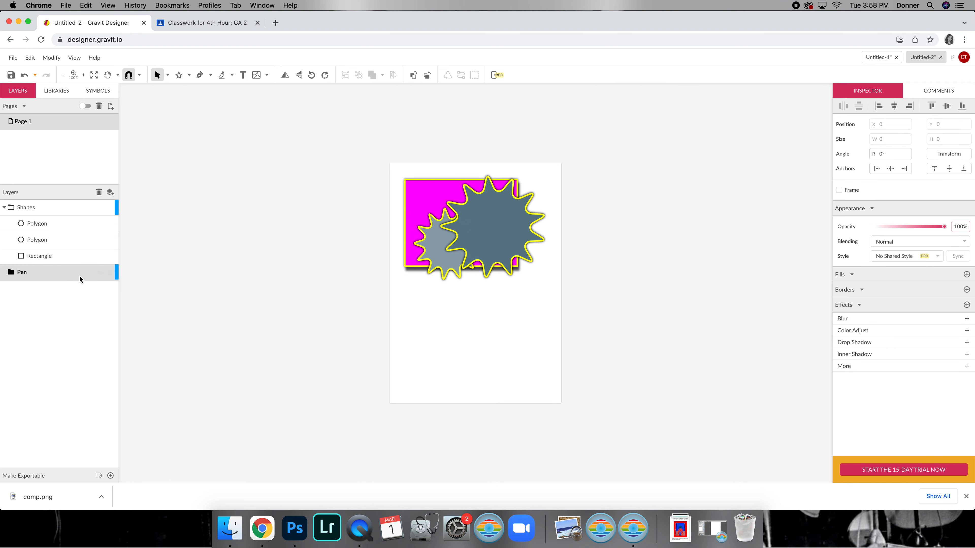
{"action": "left_click", "coordinate": [53, 272]}
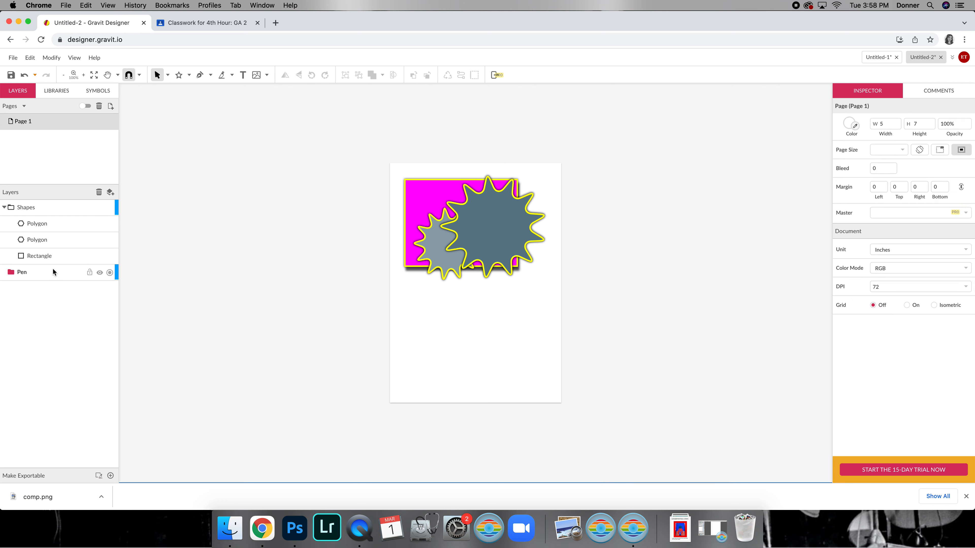
- Set the Pen tool's border to 3 px wide and blue
{"action": "left_click", "coordinate": [200, 75]}
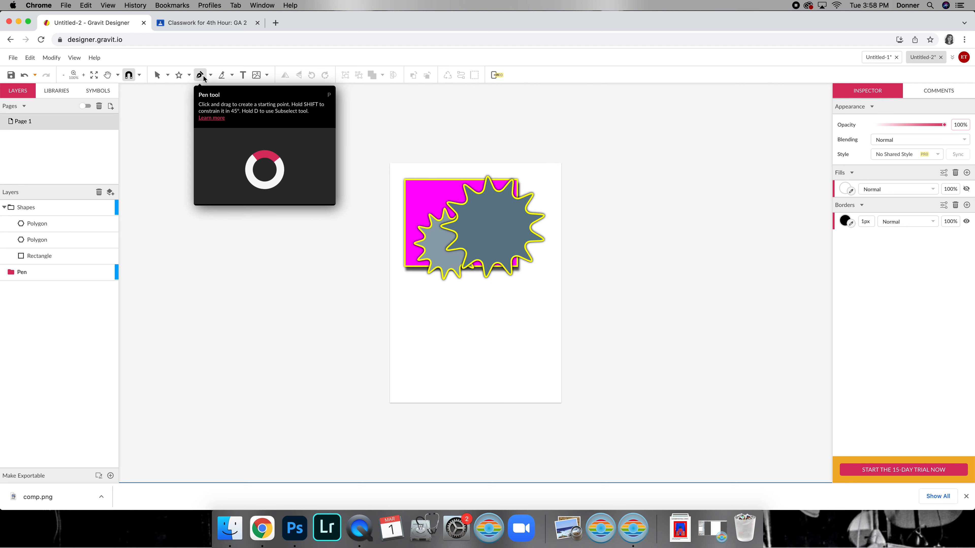
{"action": "scroll", "coordinate": [476, 127], "scroll_direction": "up", "scroll_amount": 1}
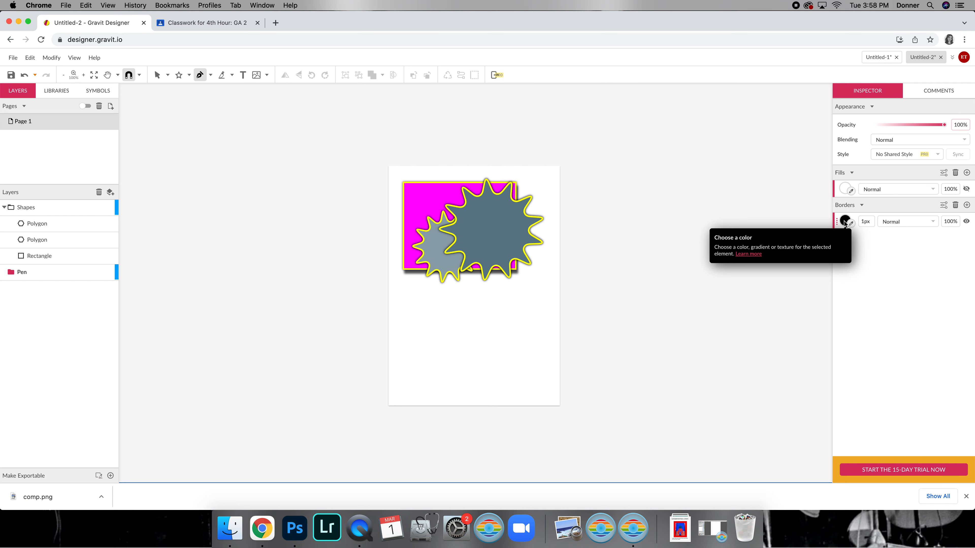
{"action": "left_click", "coordinate": [866, 221]}
{"action": "type", "text": "3"}
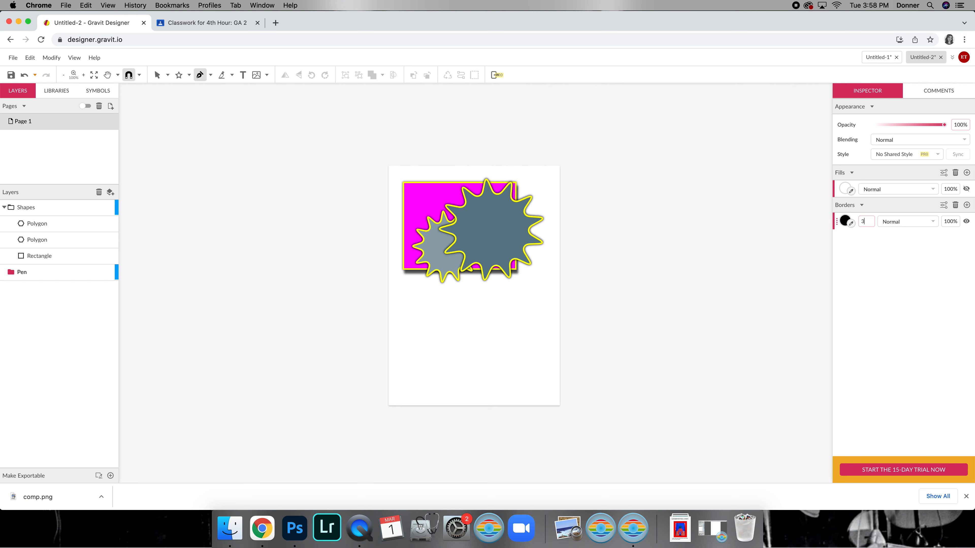
{"action": "key", "text": "Return"}
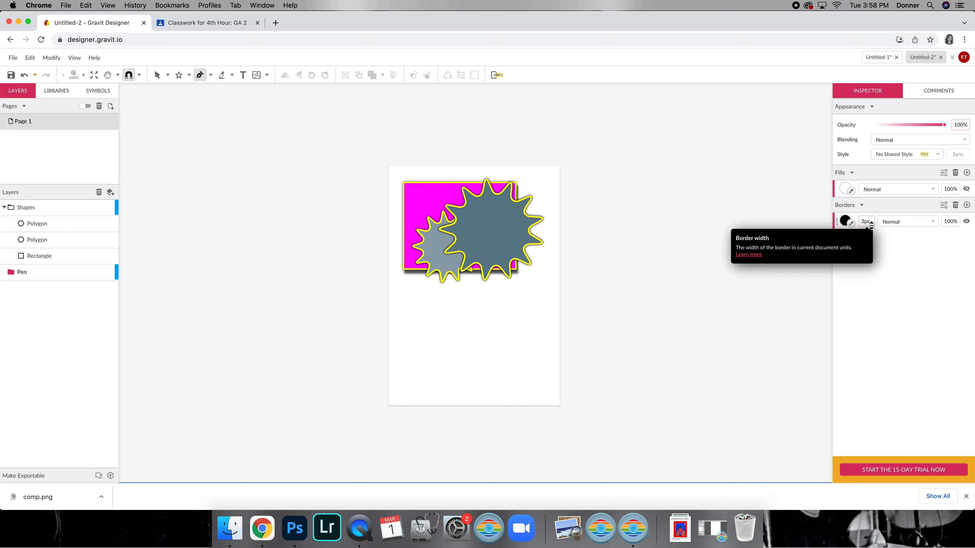
{"action": "left_click", "coordinate": [844, 222]}
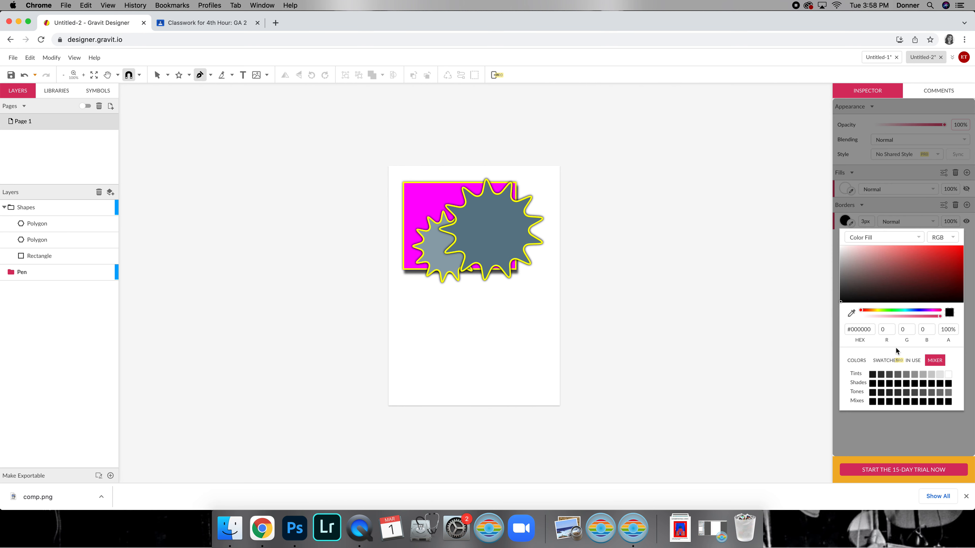
{"action": "left_click", "coordinate": [861, 361]}
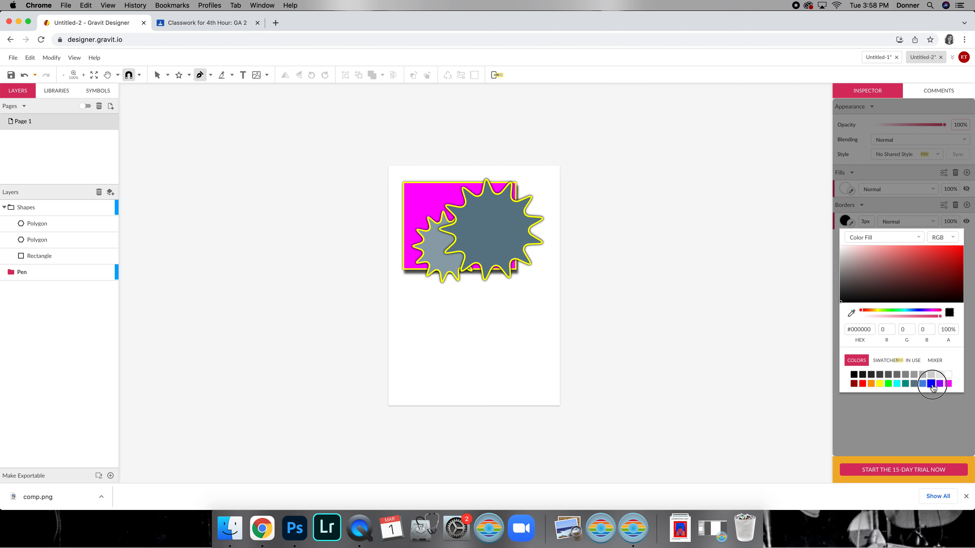
{"action": "left_click", "coordinate": [931, 384]}
{"action": "left_click", "coordinate": [852, 222]}
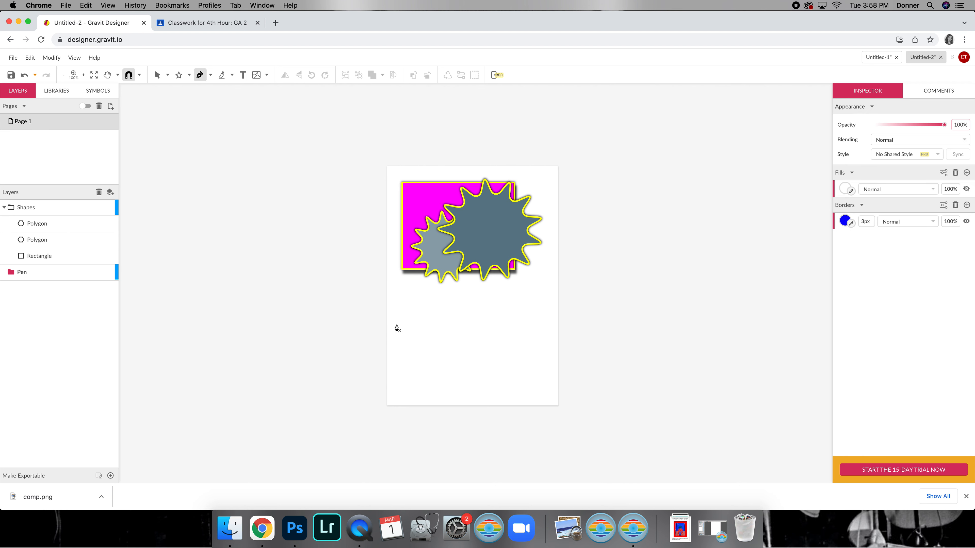
- Draw an open zigzag path of straight segments, about 4.2 × 1.9 in, across the page below the shapes
{"action": "left_click", "coordinate": [399, 311]}
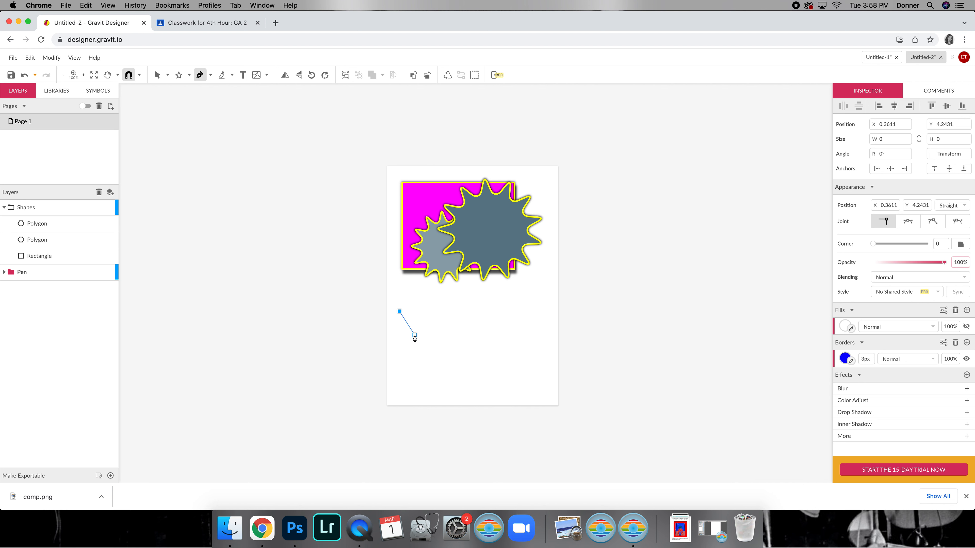
{"action": "left_click", "coordinate": [416, 334]}
{"action": "left_click", "coordinate": [439, 305]}
{"action": "left_click", "coordinate": [455, 314]}
{"action": "left_click", "coordinate": [463, 297]}
{"action": "left_click", "coordinate": [458, 349]}
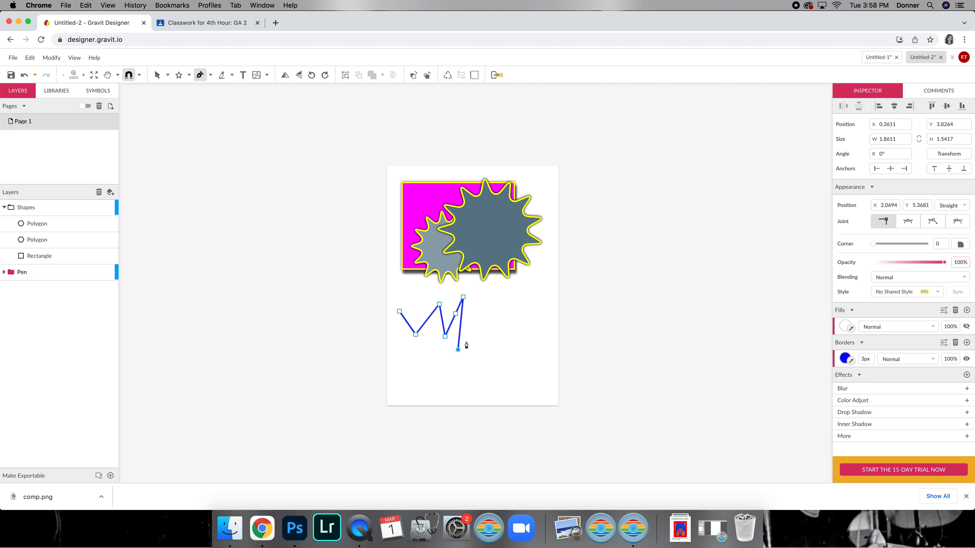
{"action": "left_click", "coordinate": [471, 331]}
{"action": "left_click", "coordinate": [475, 301]}
{"action": "left_click", "coordinate": [485, 337]}
{"action": "left_click", "coordinate": [495, 299]}
{"action": "left_click", "coordinate": [496, 356]}
{"action": "left_click", "coordinate": [507, 310]}
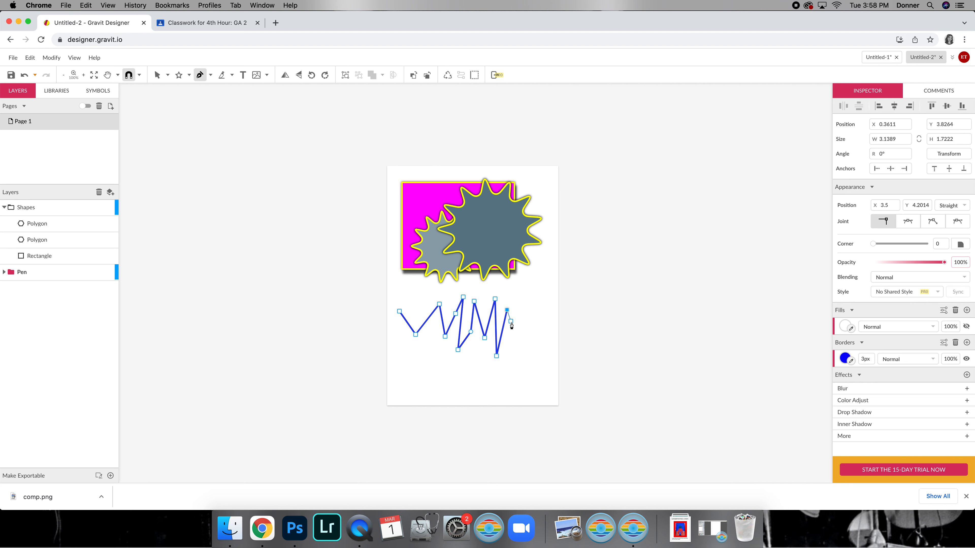
{"action": "left_click", "coordinate": [511, 325]}
{"action": "left_click", "coordinate": [521, 292]}
{"action": "left_click", "coordinate": [526, 311]}
{"action": "left_click", "coordinate": [537, 294]}
{"action": "left_click", "coordinate": [534, 336]}
{"action": "left_click", "coordinate": [543, 319]}
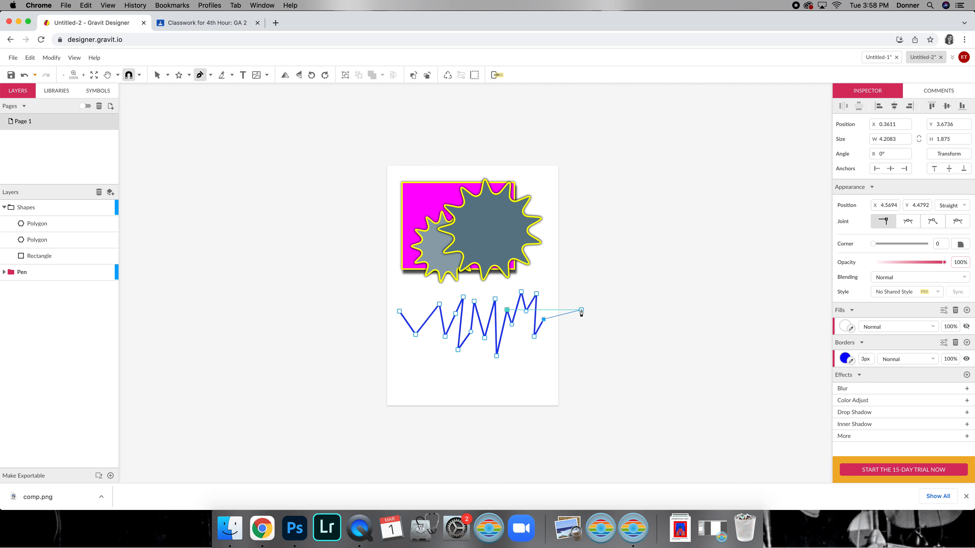
{"action": "key", "text": "Escape"}
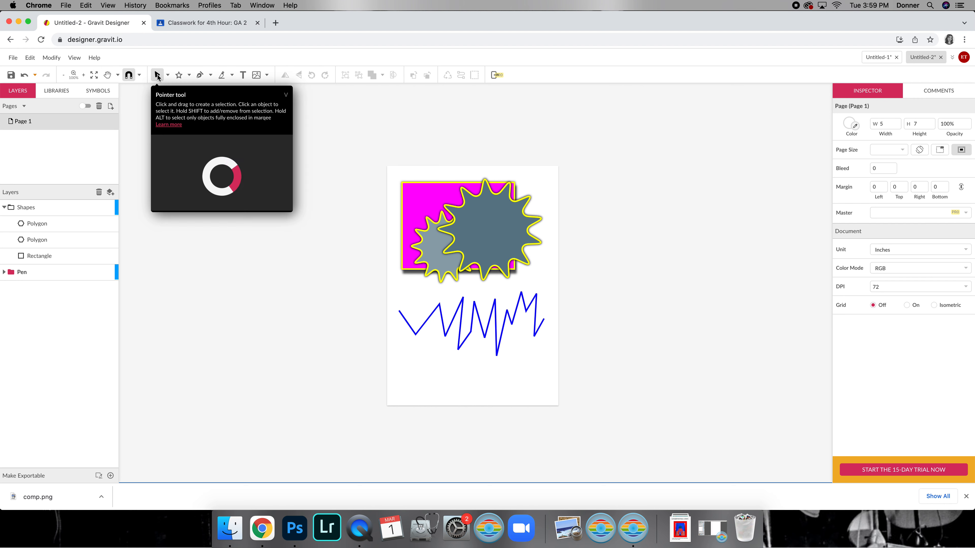
- Widen the zigzag path to about 4.5 in and move it up to sit just beneath the stars
{"action": "left_click", "coordinate": [503, 331]}
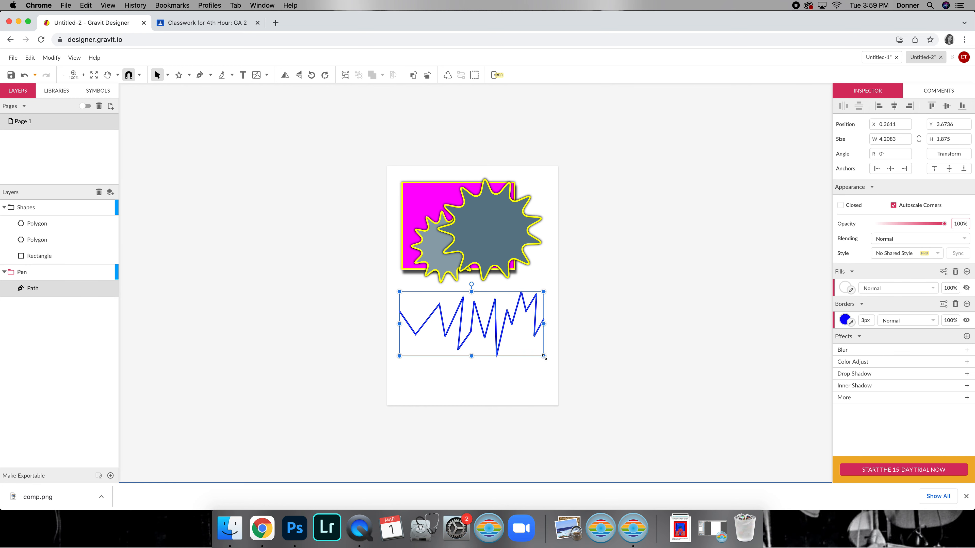
{"action": "left_click_drag", "start_coordinate": [543, 323], "coordinate": [499, 316]}
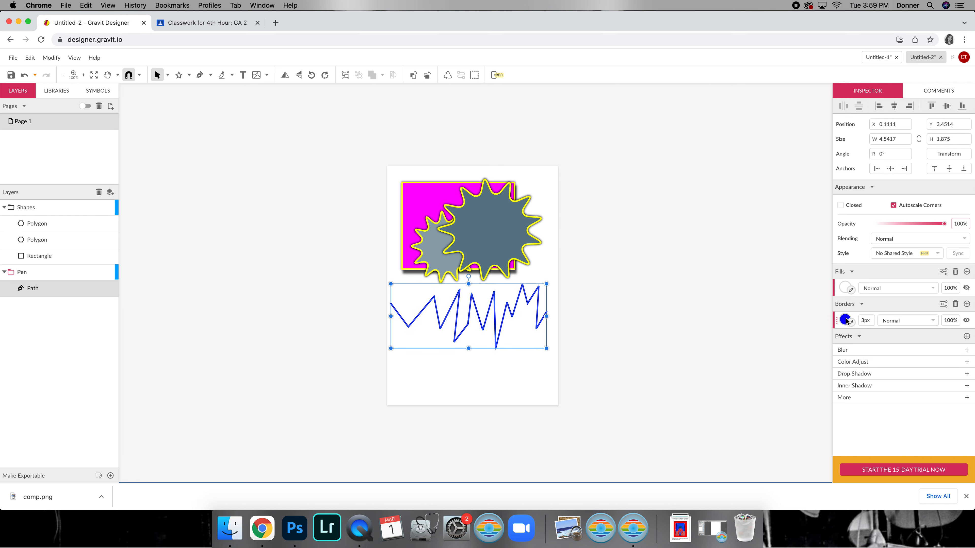
{"action": "left_click_drag", "start_coordinate": [511, 311], "coordinate": [511, 307]}
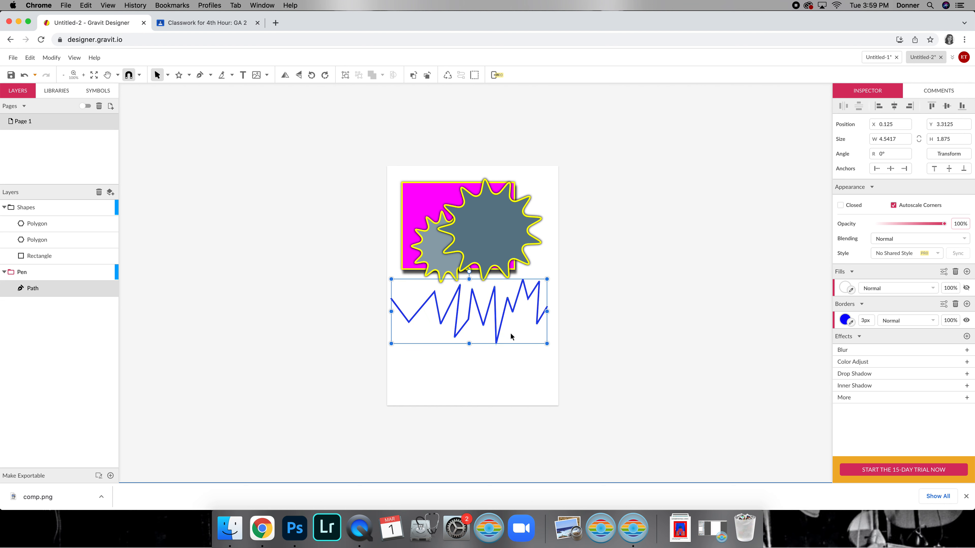
- Draw an open path mixing curves and straight segments, about 4.3 × 1.9 in, below the zigzag with the Pen tool
{"action": "left_click", "coordinate": [203, 76]}
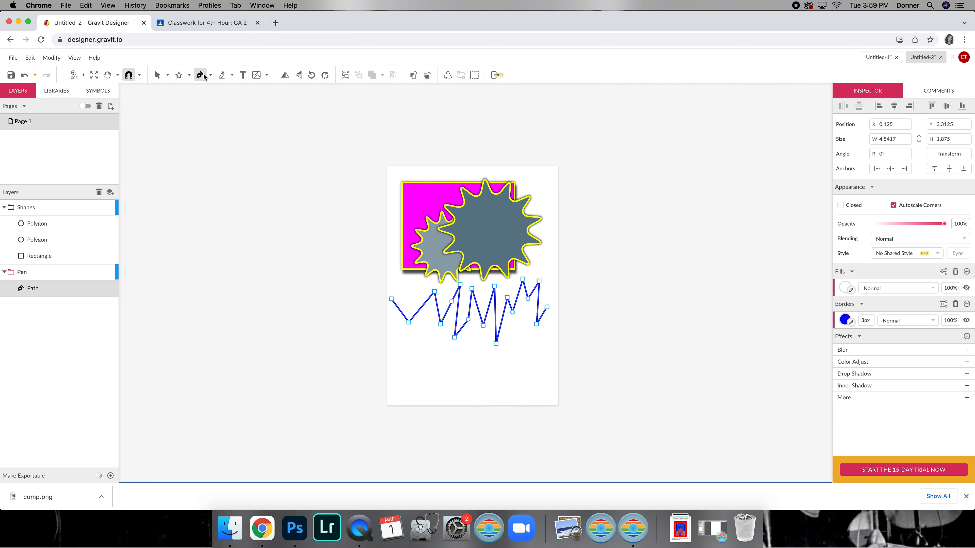
{"action": "scroll", "coordinate": [165, 140], "scroll_direction": "up", "scroll_amount": 1}
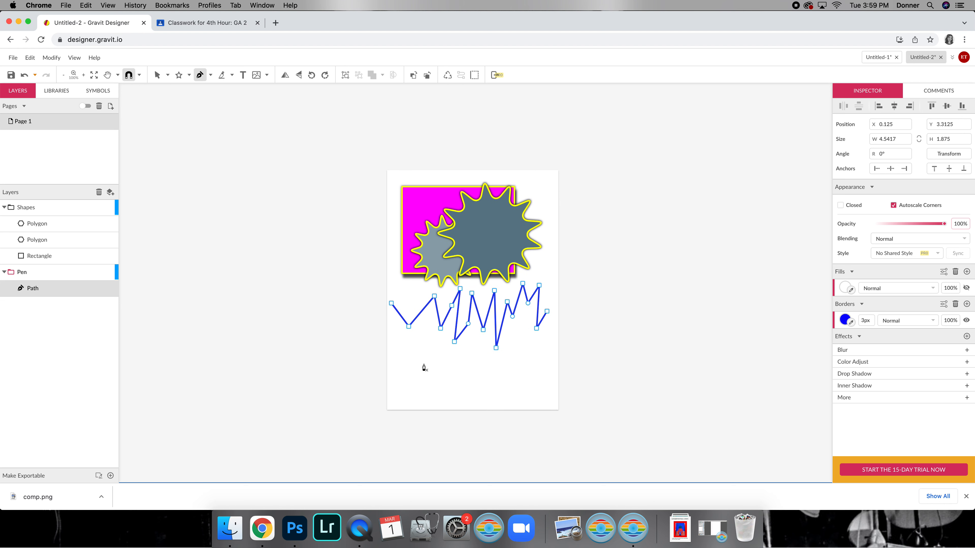
{"action": "left_click", "coordinate": [397, 360]}
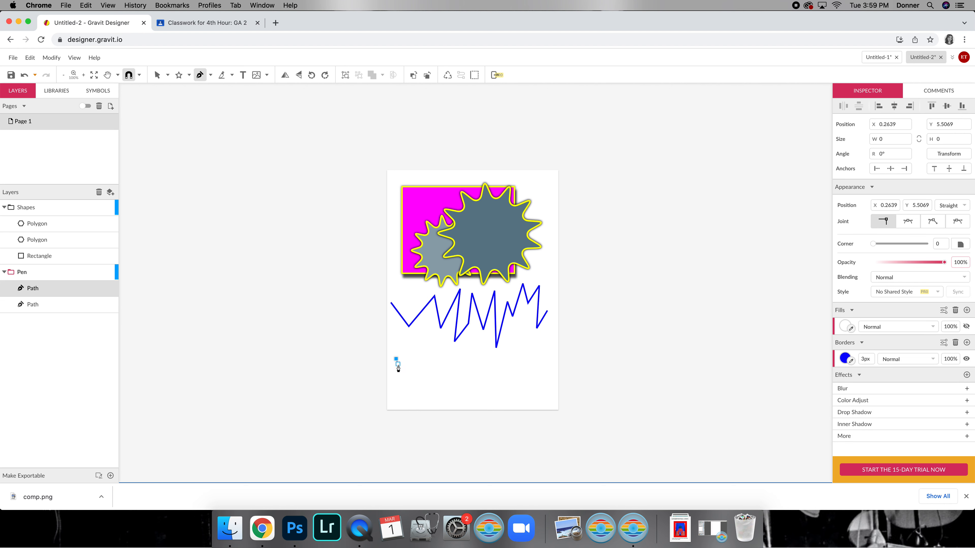
{"action": "left_click", "coordinate": [424, 384]}
{"action": "left_click_drag", "start_coordinate": [424, 385], "coordinate": [460, 400]}
{"action": "left_click", "coordinate": [447, 363]}
{"action": "left_click", "coordinate": [487, 386]}
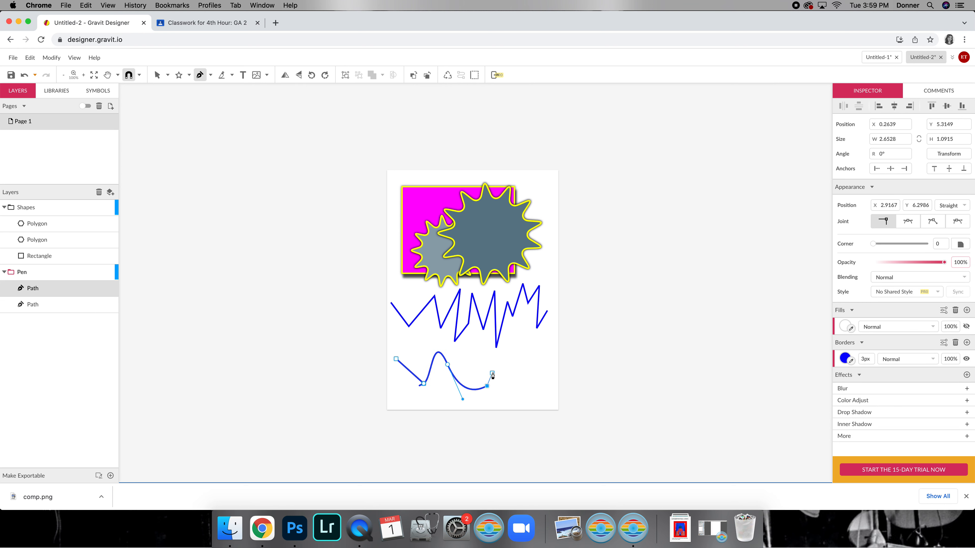
{"action": "left_click_drag", "start_coordinate": [503, 361], "coordinate": [572, 380]}
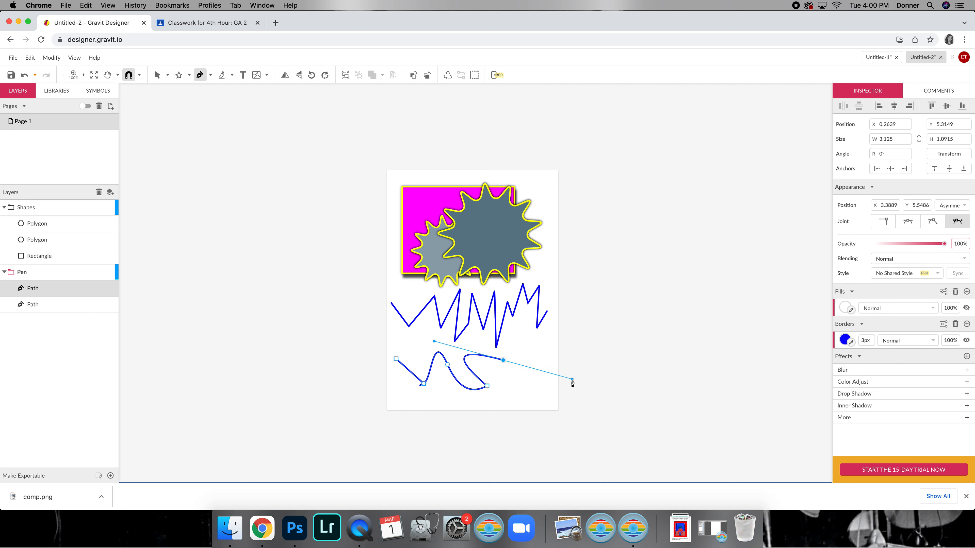
{"action": "left_click", "coordinate": [504, 361]}
{"action": "left_click", "coordinate": [519, 344]}
{"action": "mouse_move", "coordinate": [519, 343]}
{"action": "left_mouse_down"}
{"action": "mouse_move", "coordinate": [536, 364]}
{"action": "mouse_move", "coordinate": [521, 402]}
{"action": "left_mouse_up"}
{"action": "left_click", "coordinate": [520, 344]}
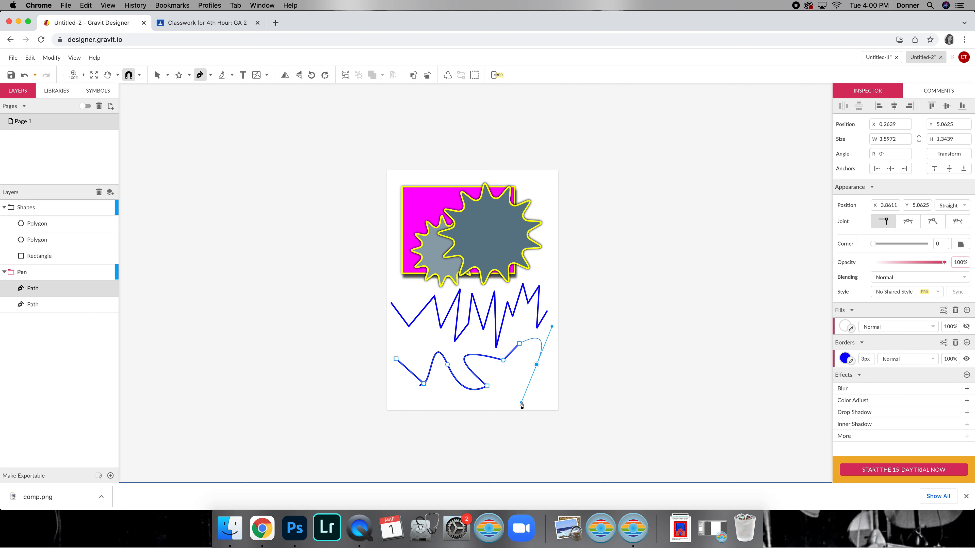
{"action": "left_click", "coordinate": [519, 377]}
{"action": "left_click", "coordinate": [526, 359]}
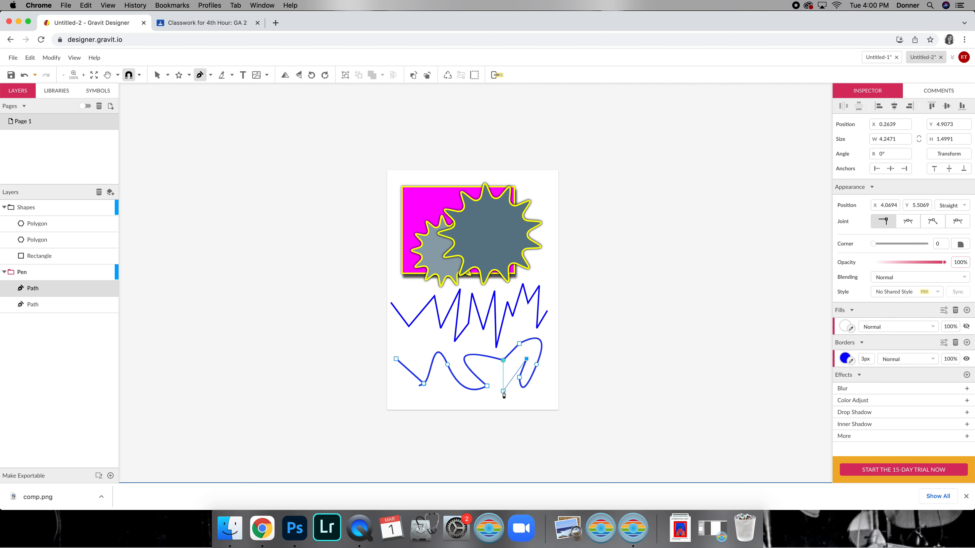
{"action": "left_click_drag", "start_coordinate": [503, 391], "coordinate": [499, 417]}
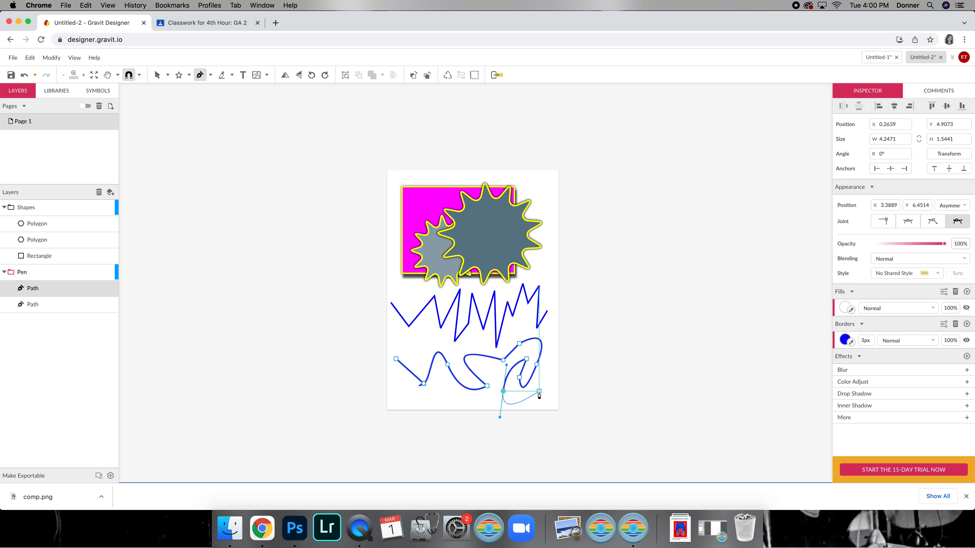
{"action": "left_click", "coordinate": [539, 392]}
{"action": "left_click", "coordinate": [545, 375]}
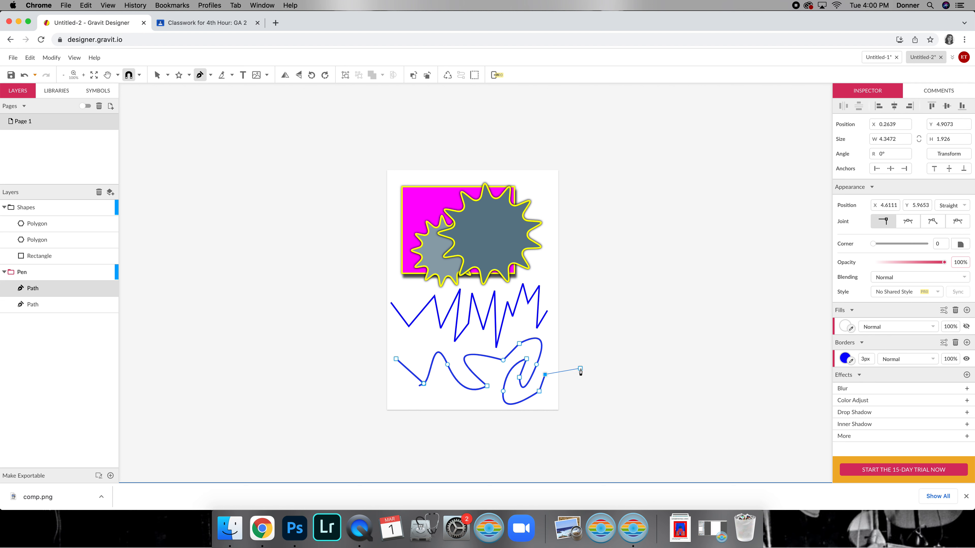
{"action": "key", "text": "Escape"}
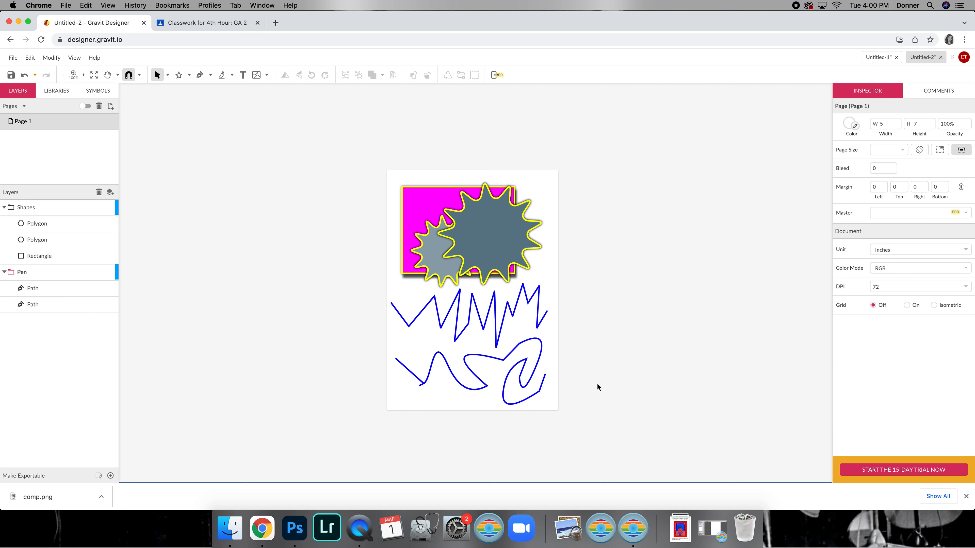
- Set the curved path's border to 8 px wide and purple (#9900FF)
{"action": "left_click", "coordinate": [504, 399]}
{"action": "left_click", "coordinate": [865, 320]}
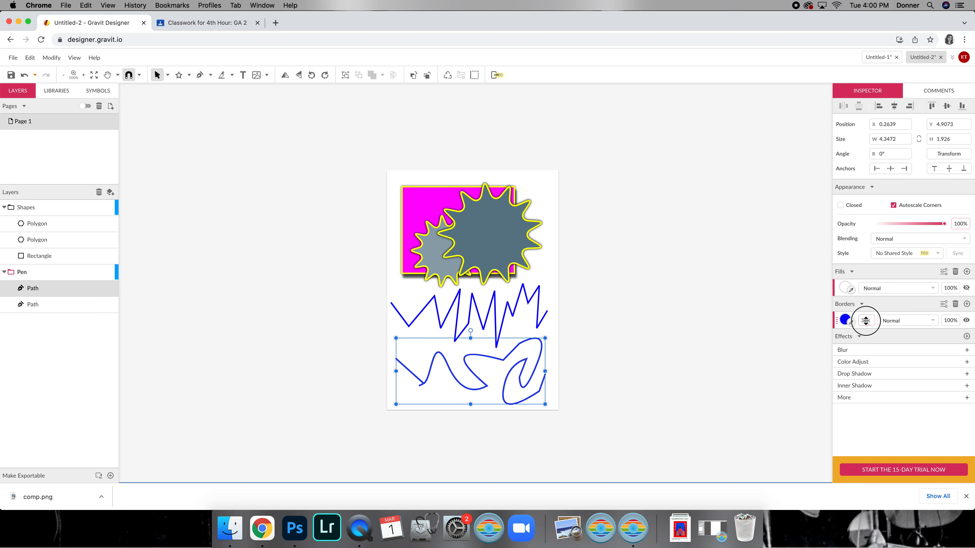
{"action": "type", "text": "8"}
{"action": "key", "text": "Return"}
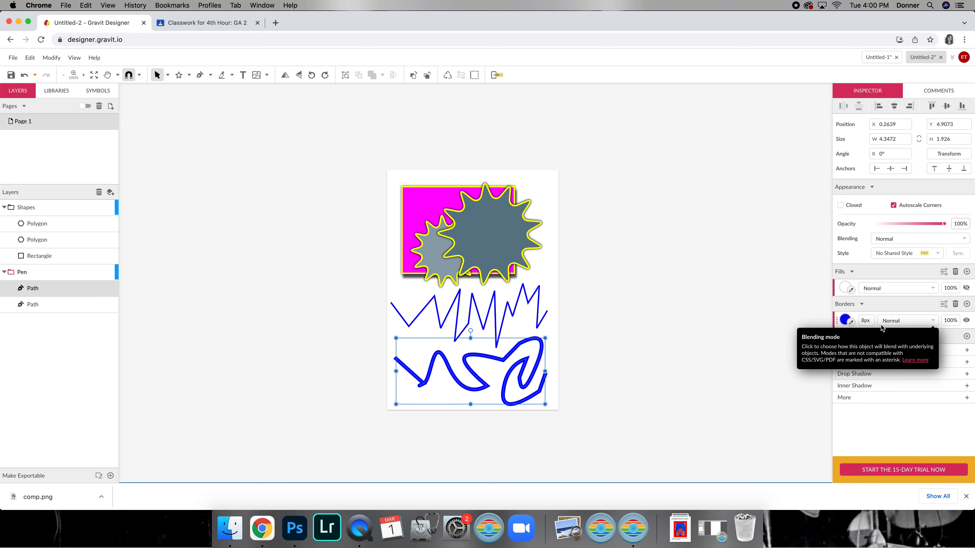
{"action": "left_click", "coordinate": [845, 320]}
{"action": "left_click", "coordinate": [879, 304]}
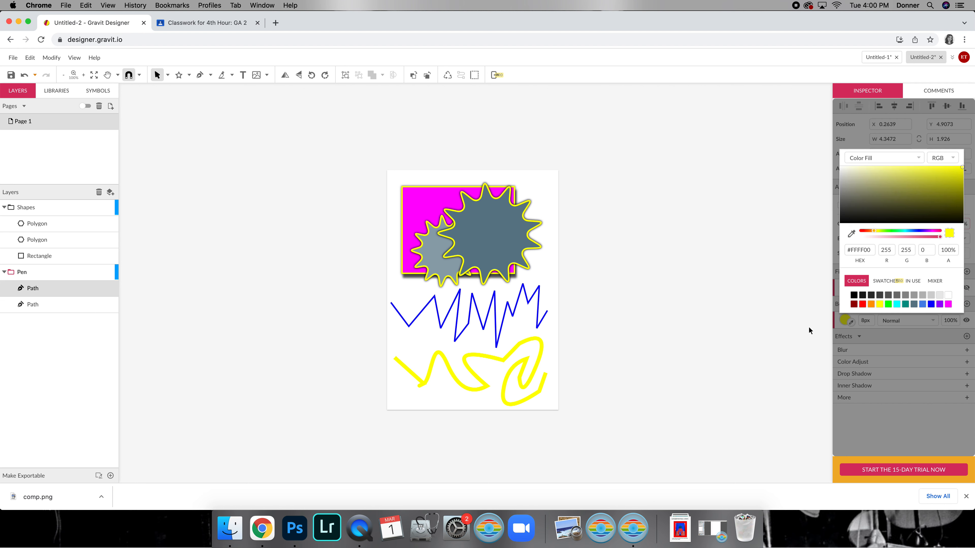
{"action": "left_click", "coordinate": [942, 304]}
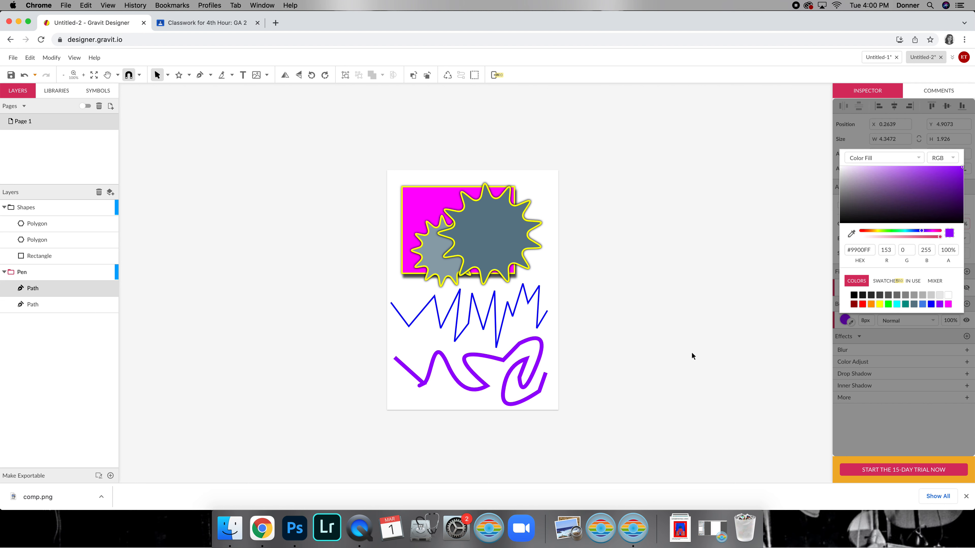
{"action": "left_click", "coordinate": [813, 339]}
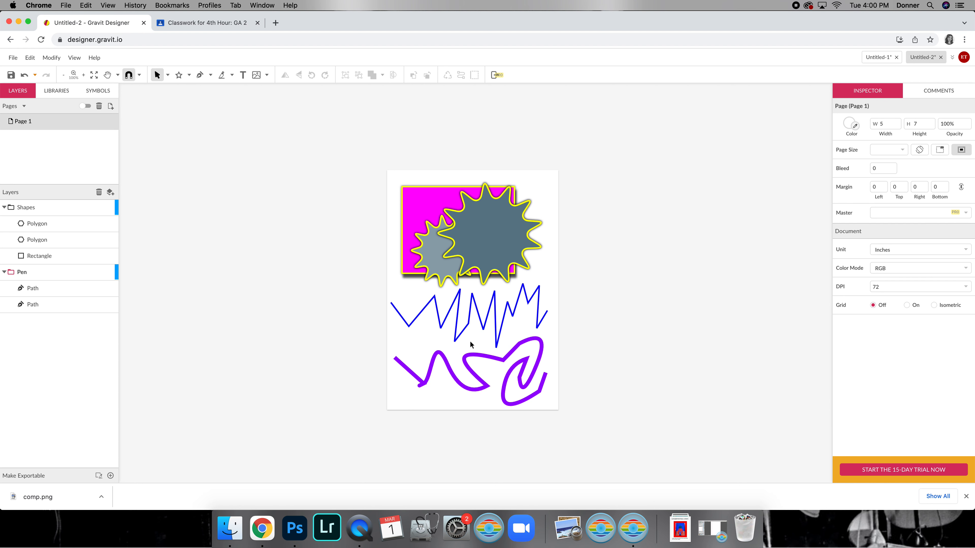
- Add a new layer above the Shapes layer and rename it text
{"action": "left_click", "coordinate": [113, 193]}
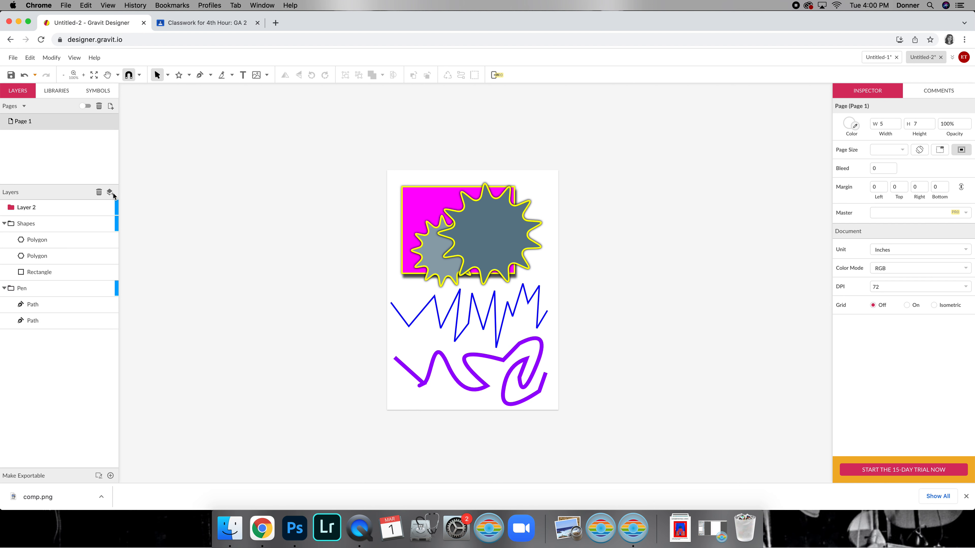
{"action": "double_click", "coordinate": [29, 208]}
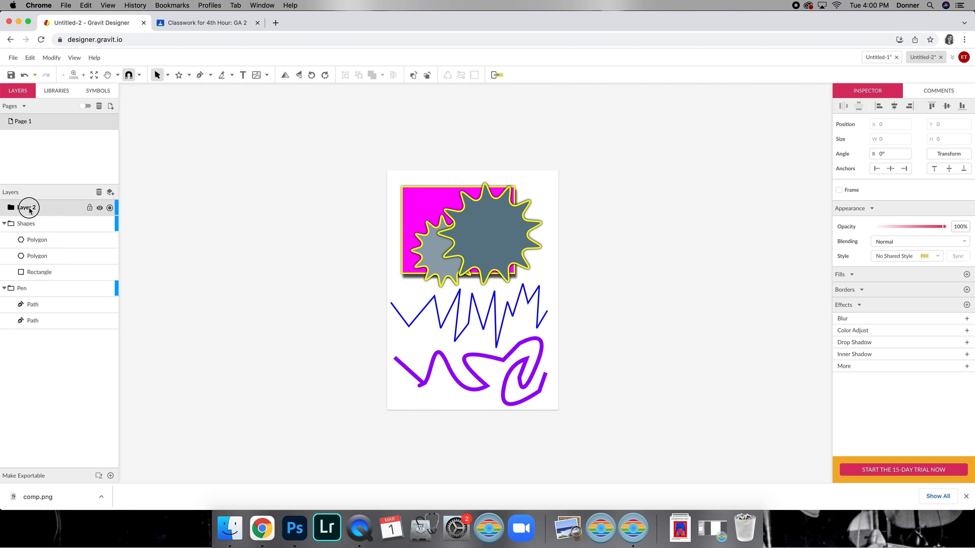
{"action": "type", "text": "text"}
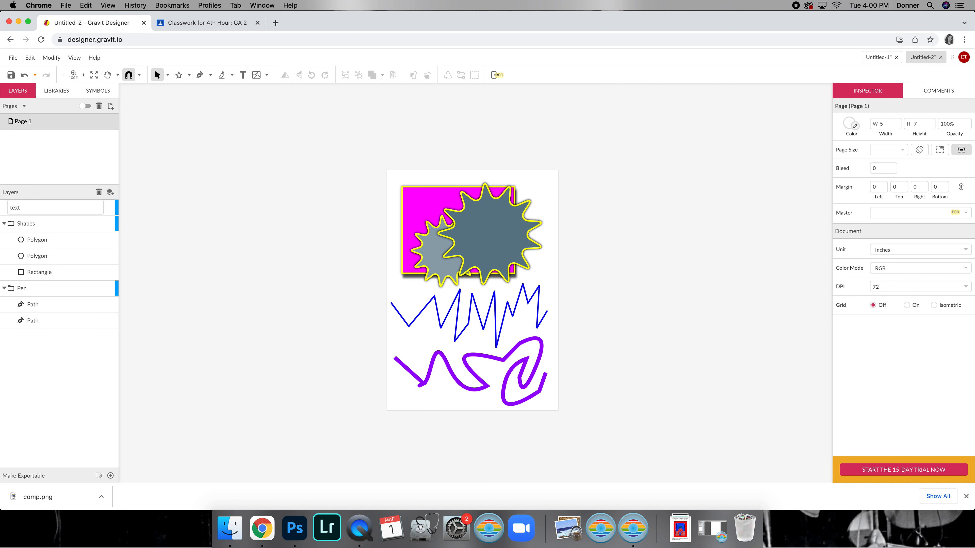
{"action": "left_click", "coordinate": [193, 229]}
{"action": "left_click", "coordinate": [70, 211]}
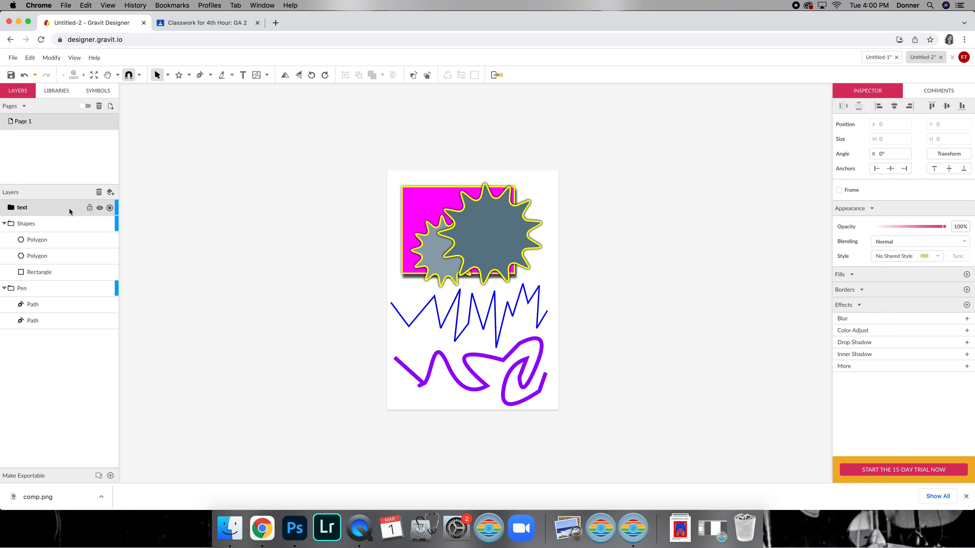
{"action": "left_click", "coordinate": [54, 209]}
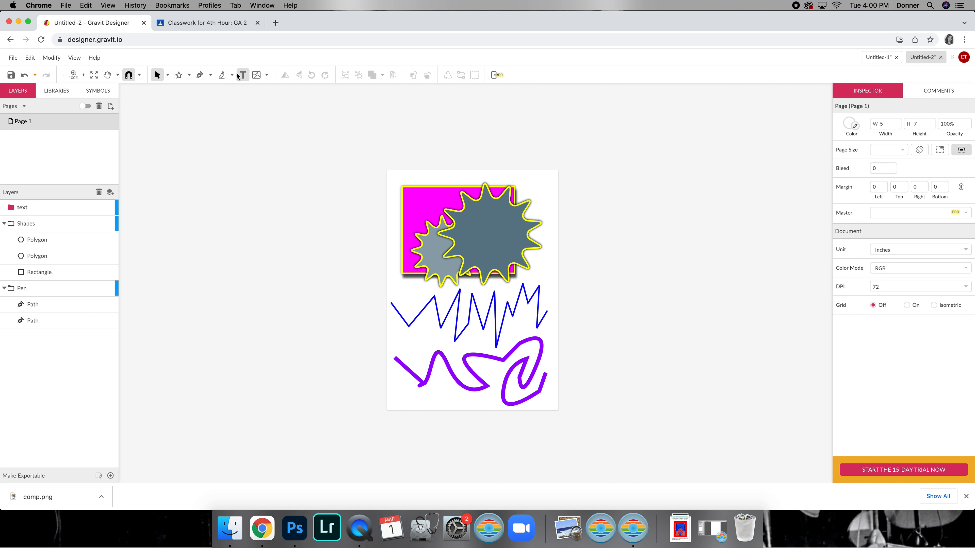
- Create a text box about 1.6 × 0.4 in between the zigzag and curved paths, reading "straight"
{"action": "left_click", "coordinate": [243, 75]}
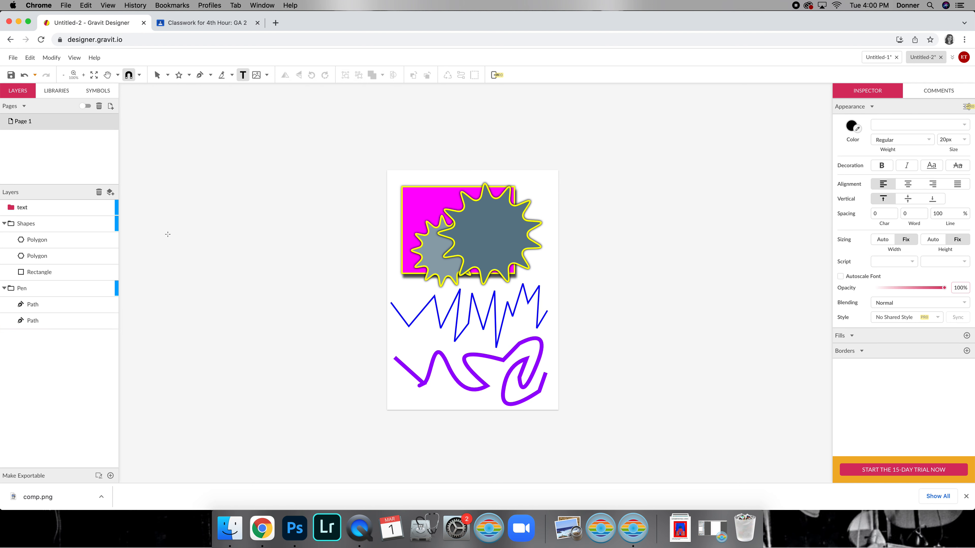
{"action": "left_click_drag", "start_coordinate": [399, 334], "coordinate": [453, 349]}
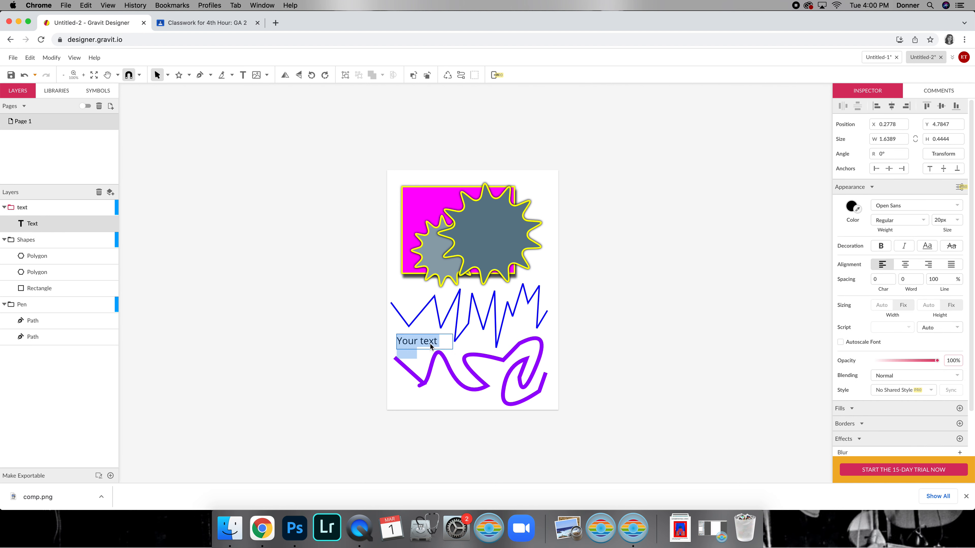
{"action": "type", "text": "strig"}
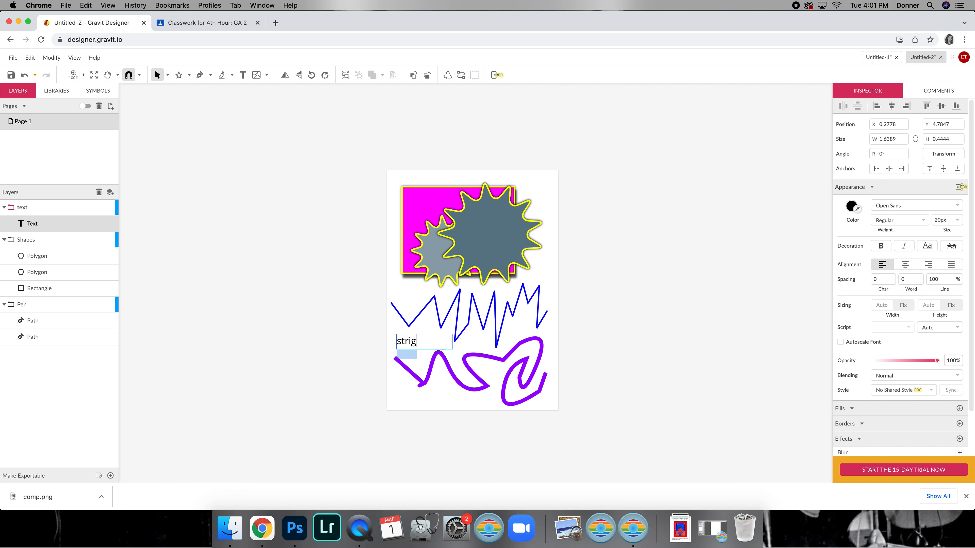
{"action": "type", "text": "aigh"}
- Change the font of the word "straight" to Oleo Script Swash Caps
{"action": "left_click_drag", "start_coordinate": [435, 342], "coordinate": [383, 338]}
{"action": "left_click", "coordinate": [918, 206]}
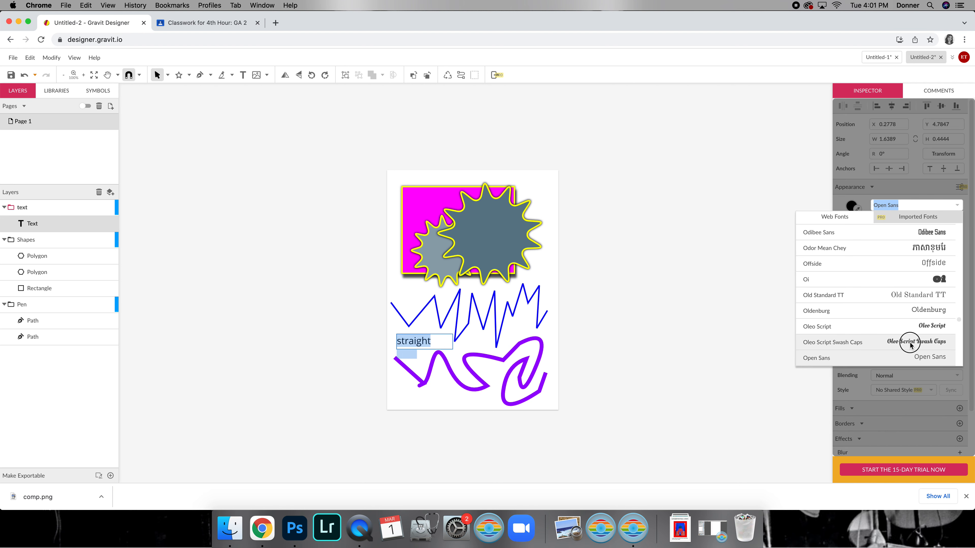
{"action": "left_click", "coordinate": [910, 343]}
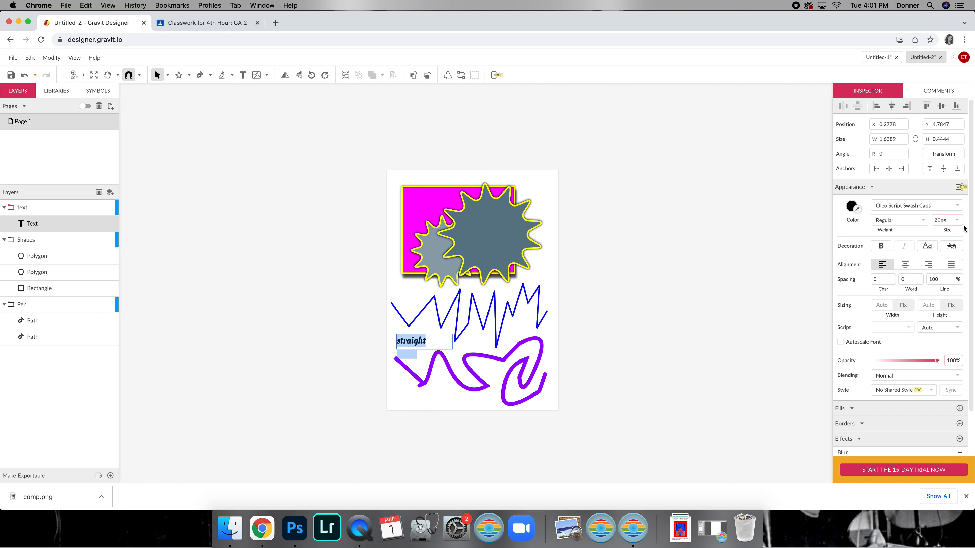
- In the text layer, create a text box about 1.7 × 0.4 in beneath the start of the purple curved path, reading "curvy"
{"action": "left_click", "coordinate": [33, 211]}
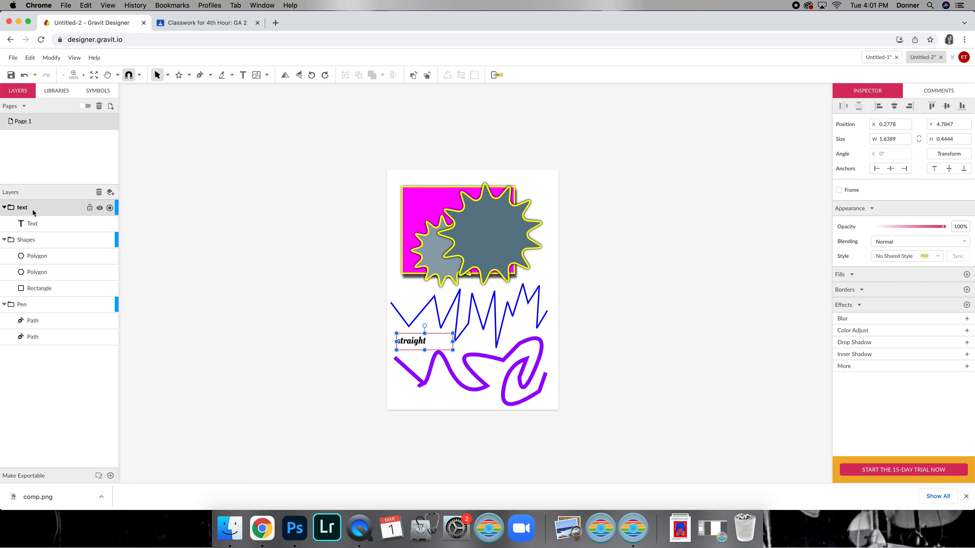
{"action": "left_click", "coordinate": [244, 76]}
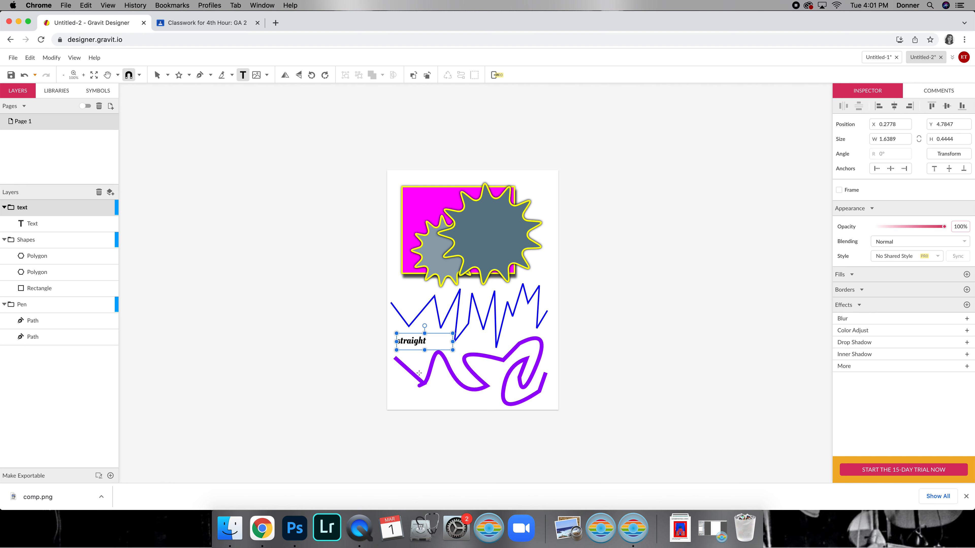
{"action": "left_click_drag", "start_coordinate": [405, 389], "coordinate": [463, 404]}
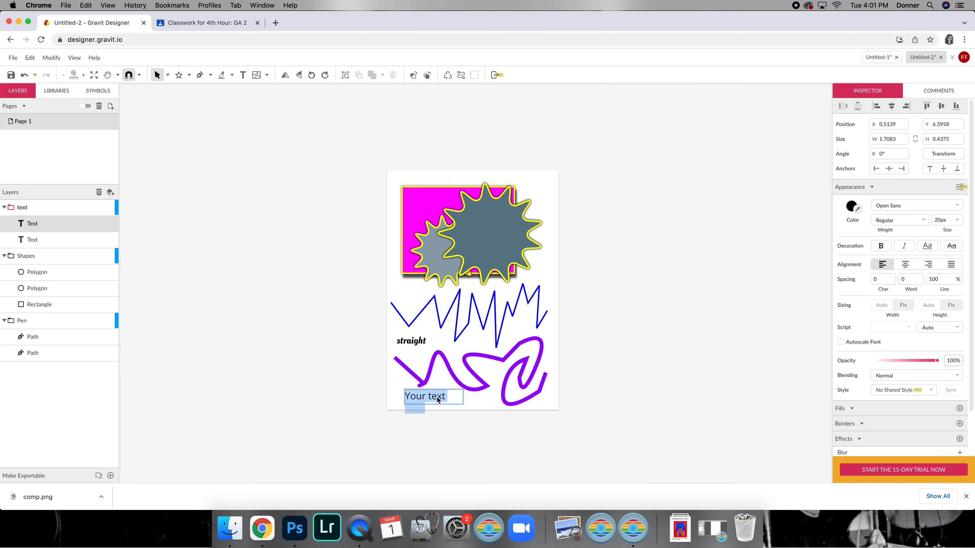
{"action": "type", "text": "curvy"}
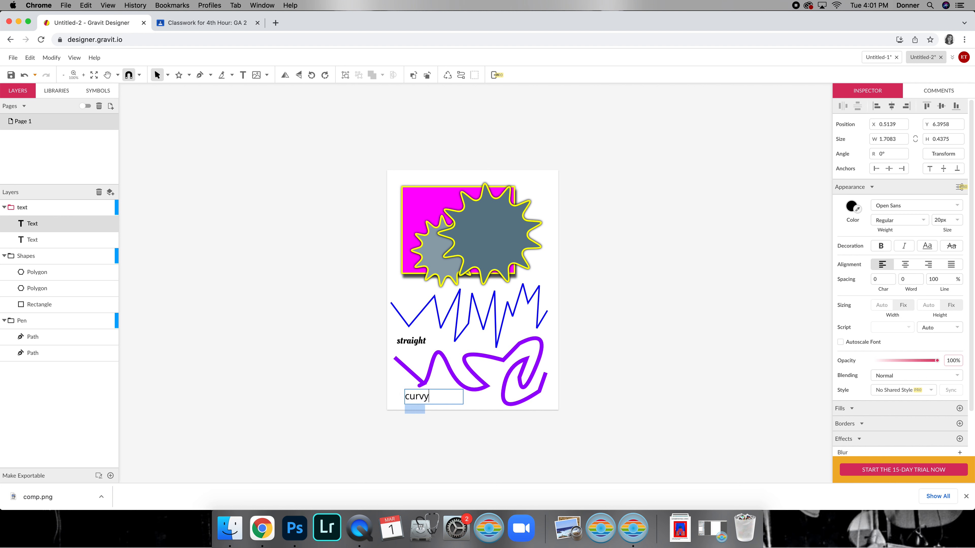
- Change the font of the word "curvy" to Oleo Script
{"action": "left_click_drag", "start_coordinate": [429, 396], "coordinate": [391, 397]}
{"action": "left_click", "coordinate": [933, 205]}
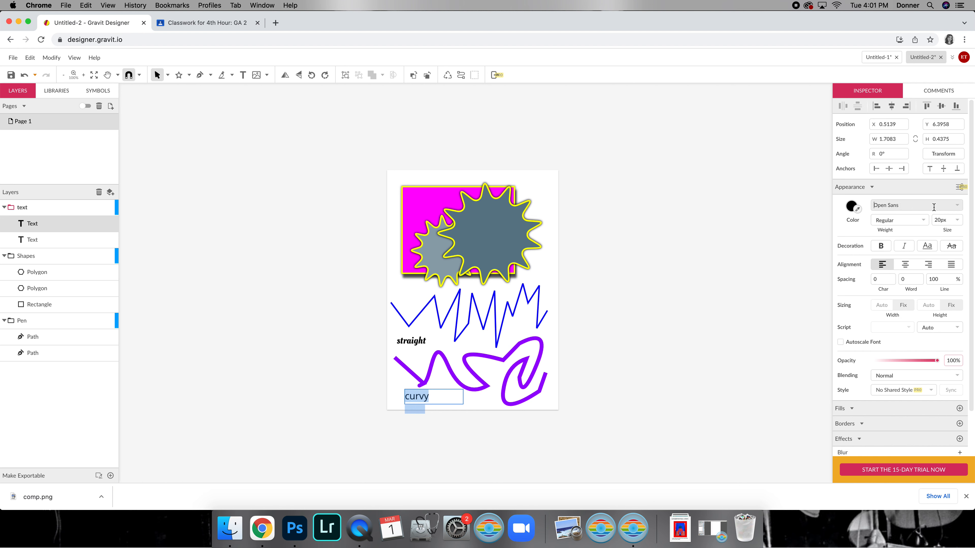
{"action": "left_click", "coordinate": [913, 325]}
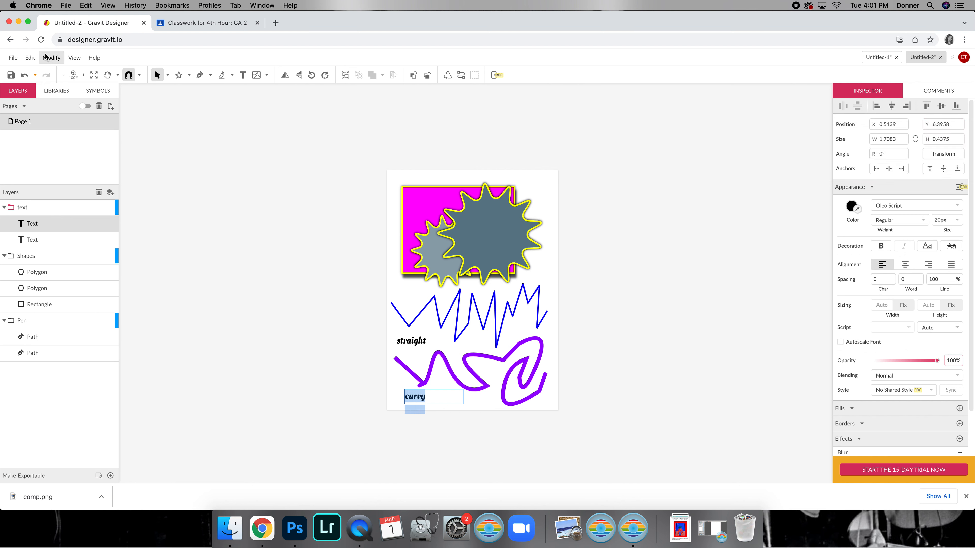
{"action": "left_click", "coordinate": [14, 56]}
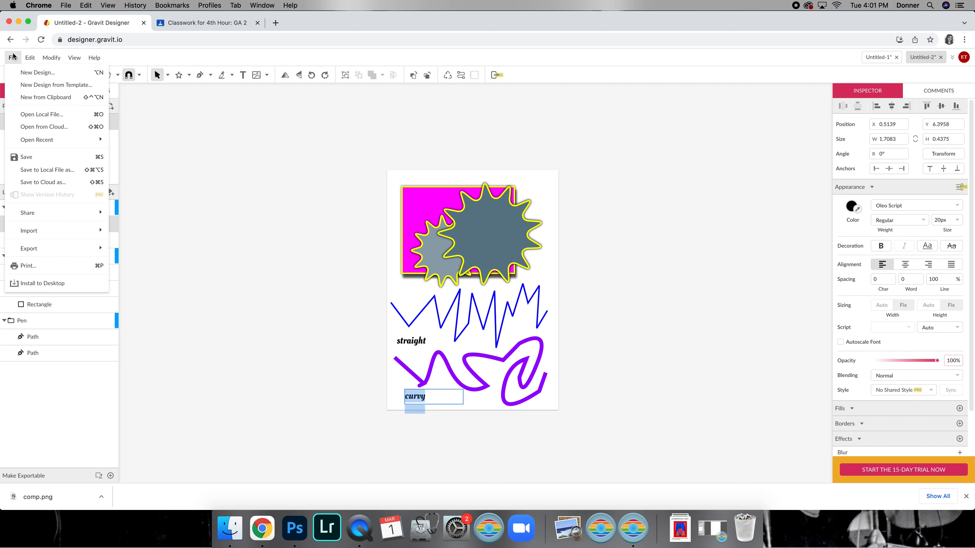
{"action": "mouse_move", "coordinate": [74, 248]}
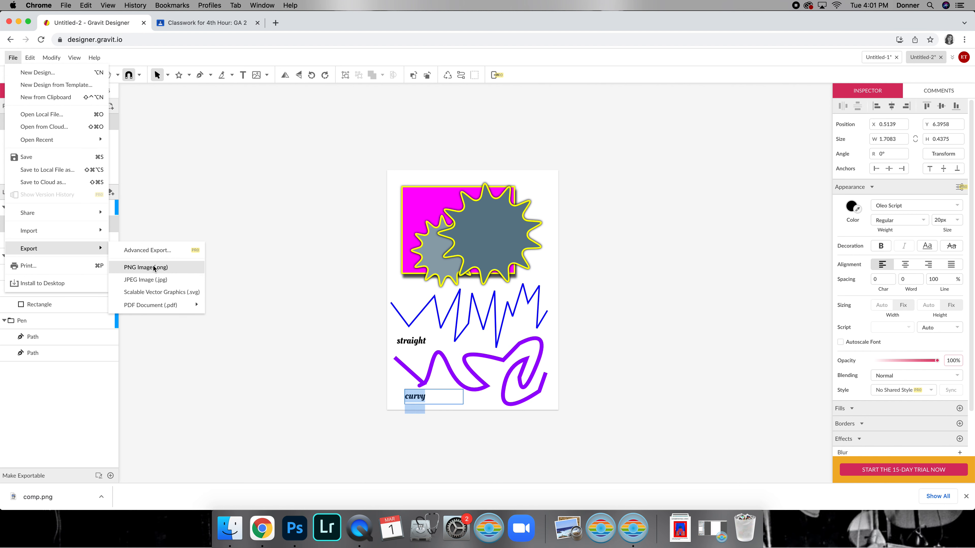
{"action": "left_click", "coordinate": [155, 267]}
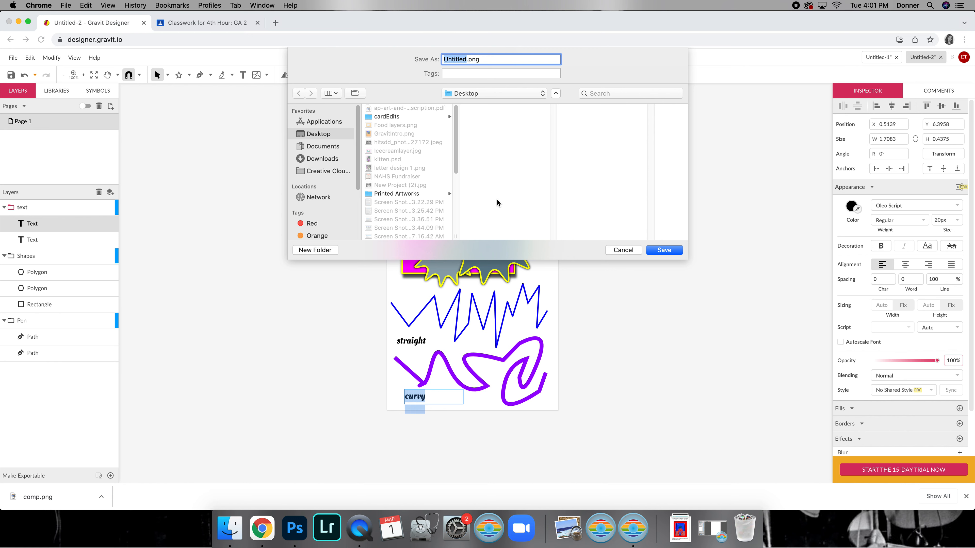
{"action": "left_click", "coordinate": [622, 250]}
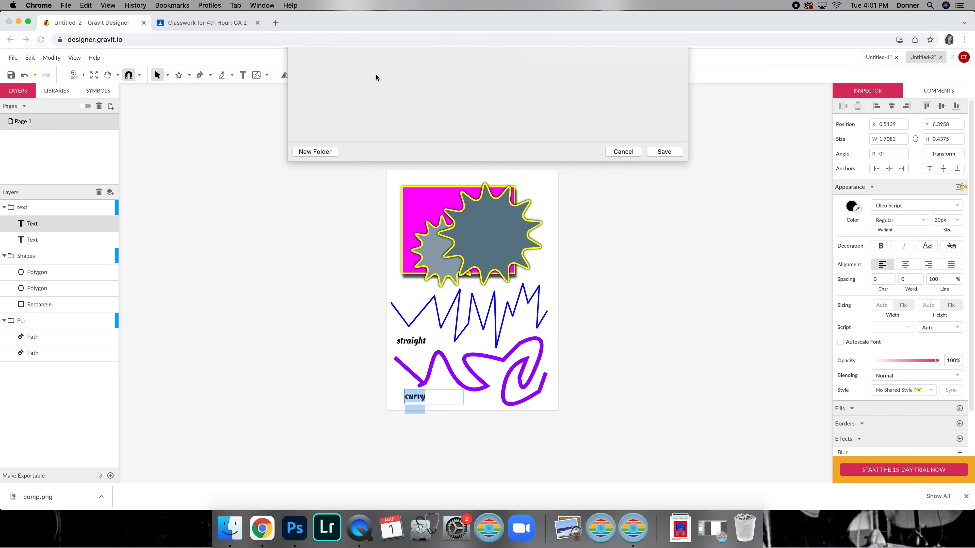
- Switch to Google Classroom to view the Gravit Designer Intro assignment on the Classwork page
{"action": "left_click", "coordinate": [203, 22]}
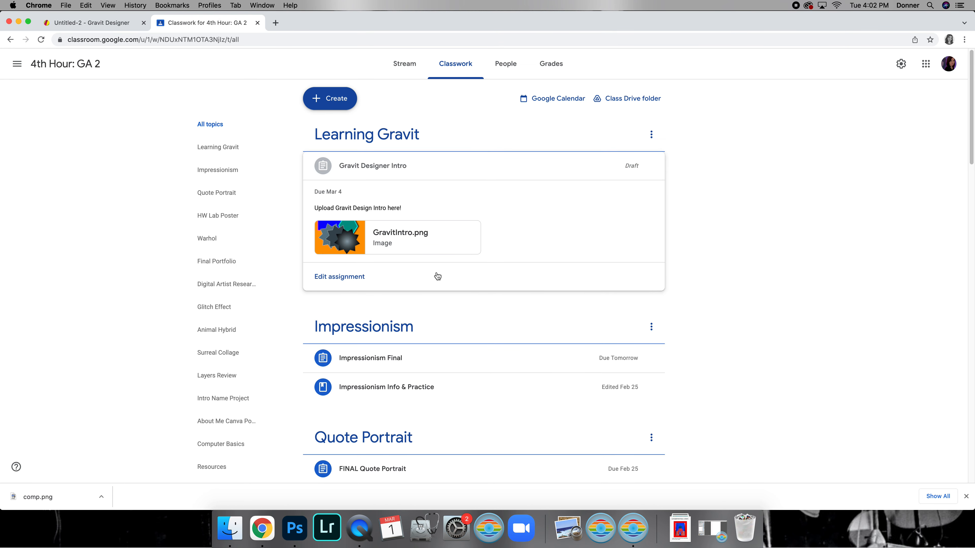